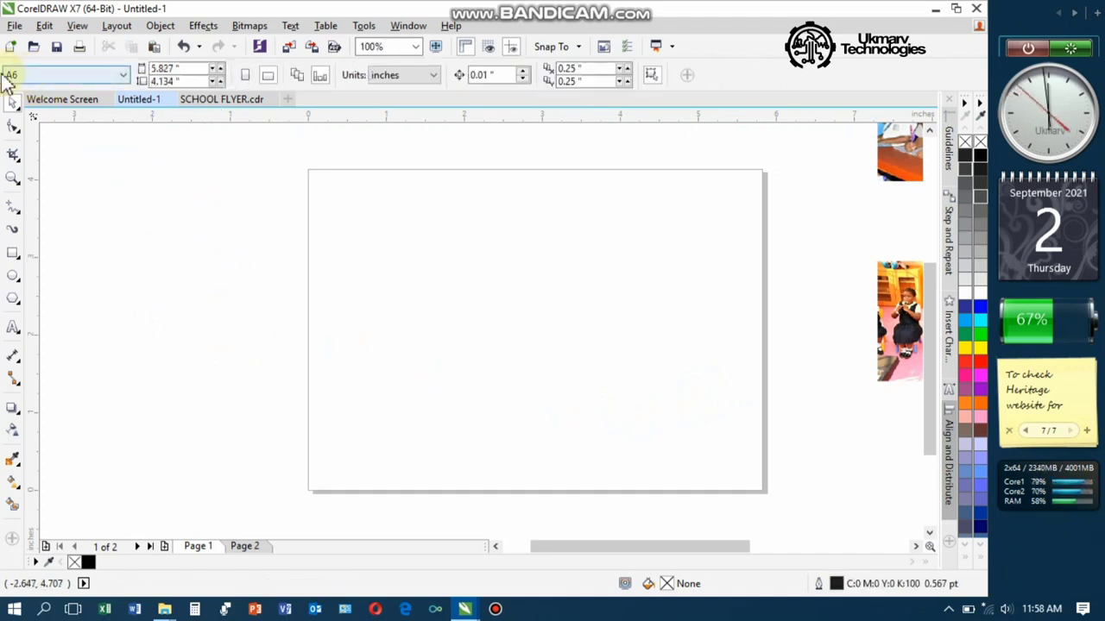
- Set the document's measurement units to centimeters
left_click(169, 263)
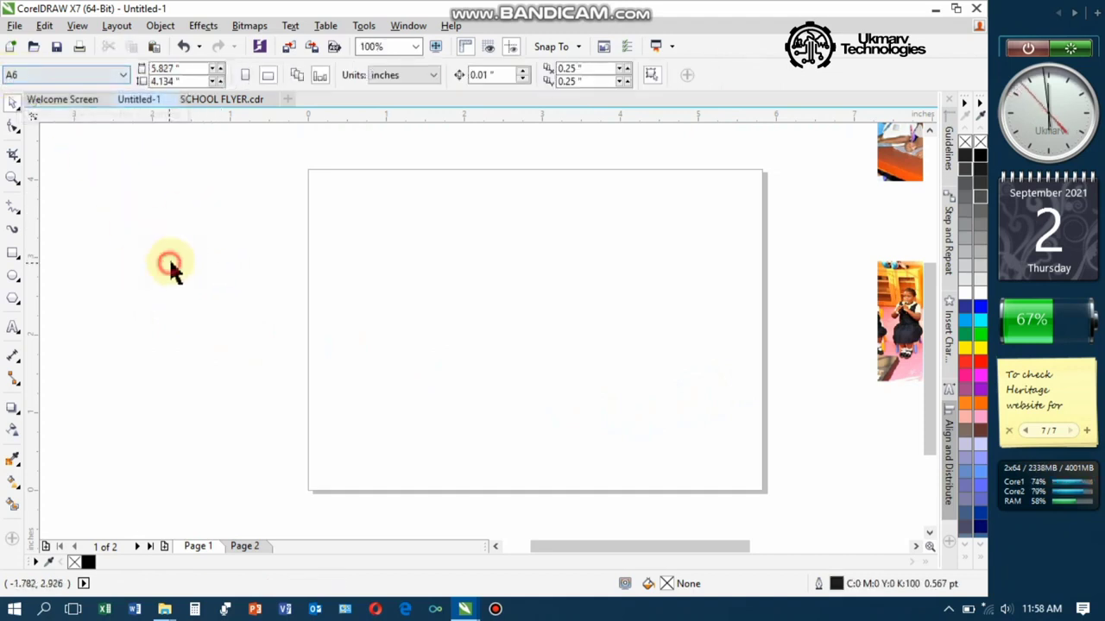
left_click(385, 77)
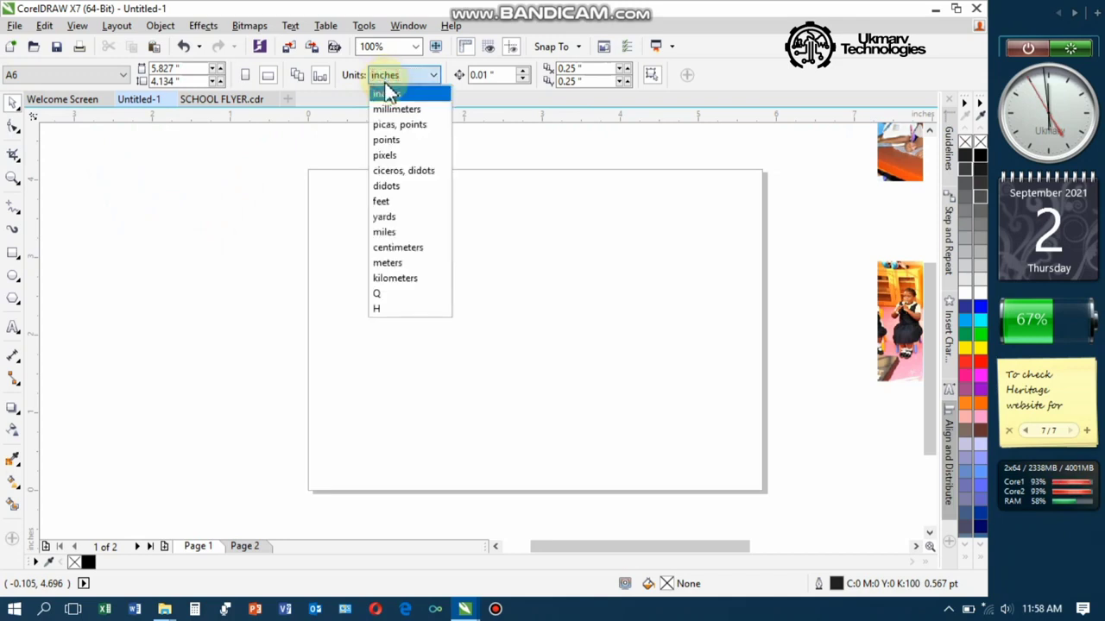
left_click(385, 248)
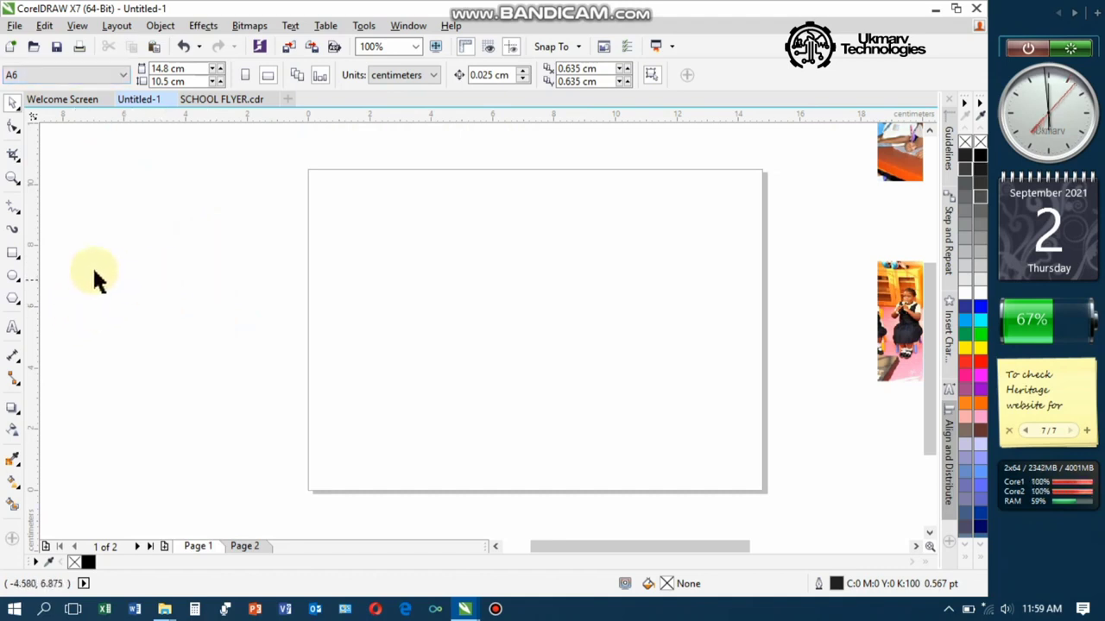
- Add a page-sized rectangle and reduce a copy of it to a strip about 0.84 cm tall along the page's lower edge
left_click(16, 254)
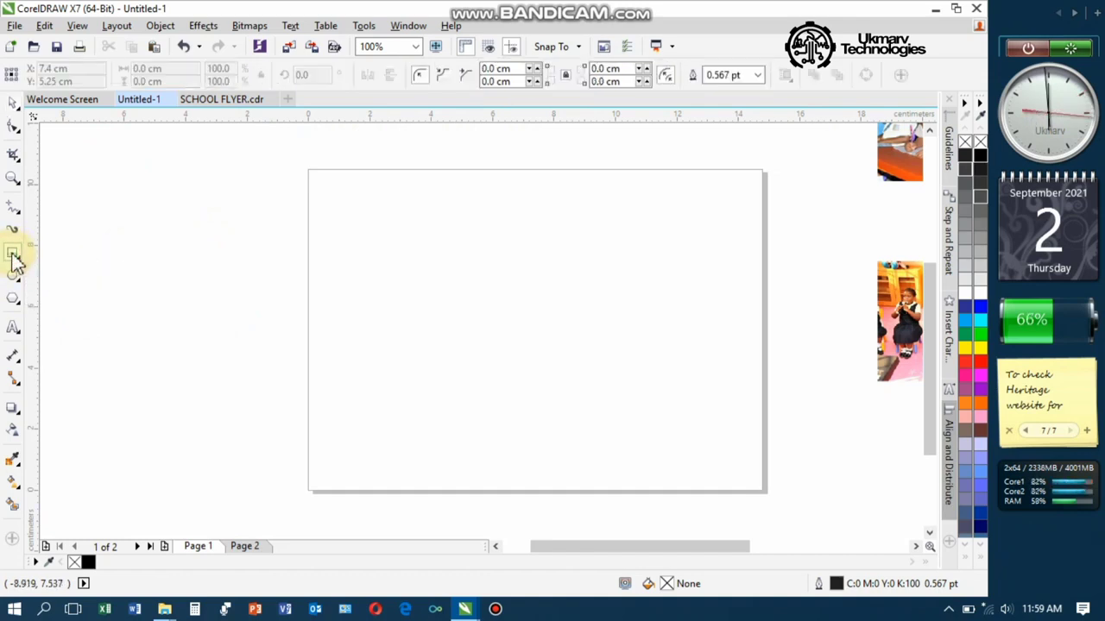
double_click(15, 257)
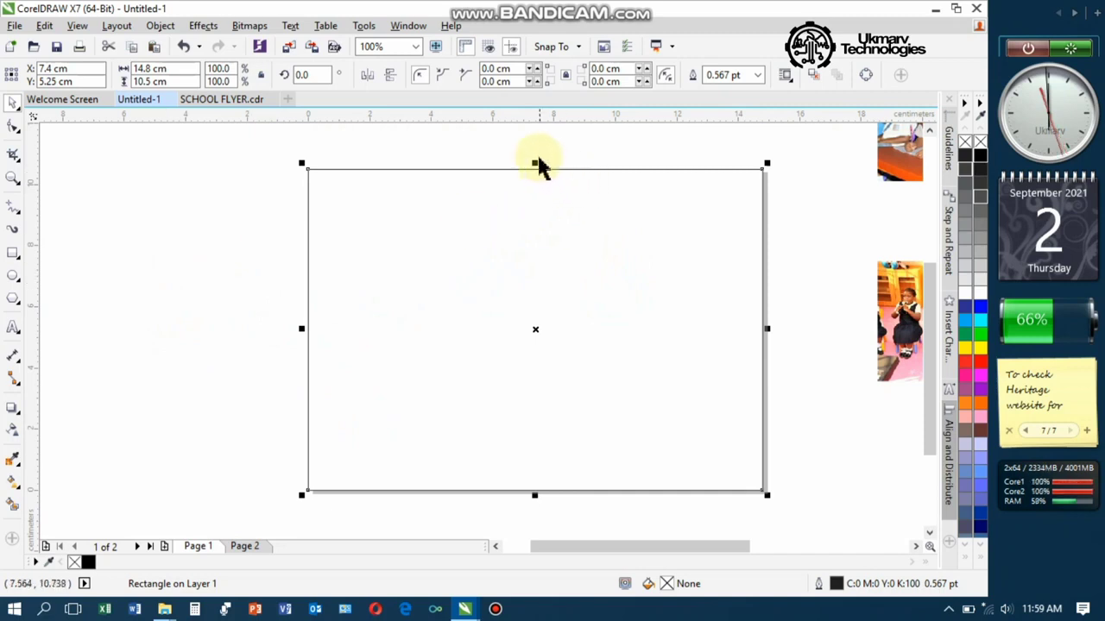
left_click_drag(536, 162, 509, 463)
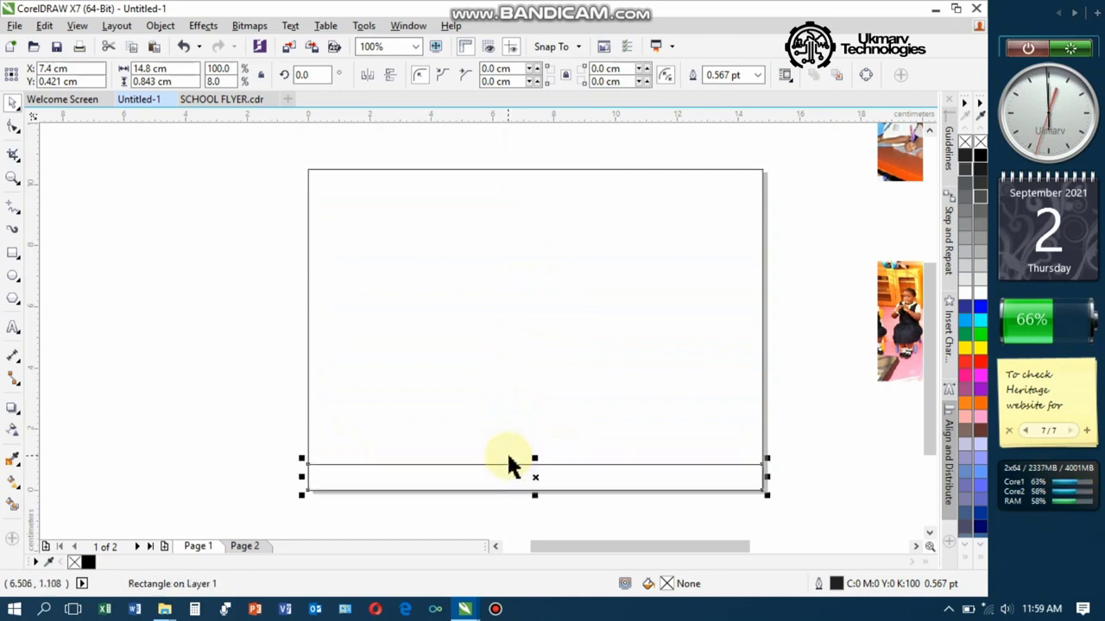
- Fill the strip along the page's lower edge with dark purple #540070 and remove its outline
left_click(982, 390)
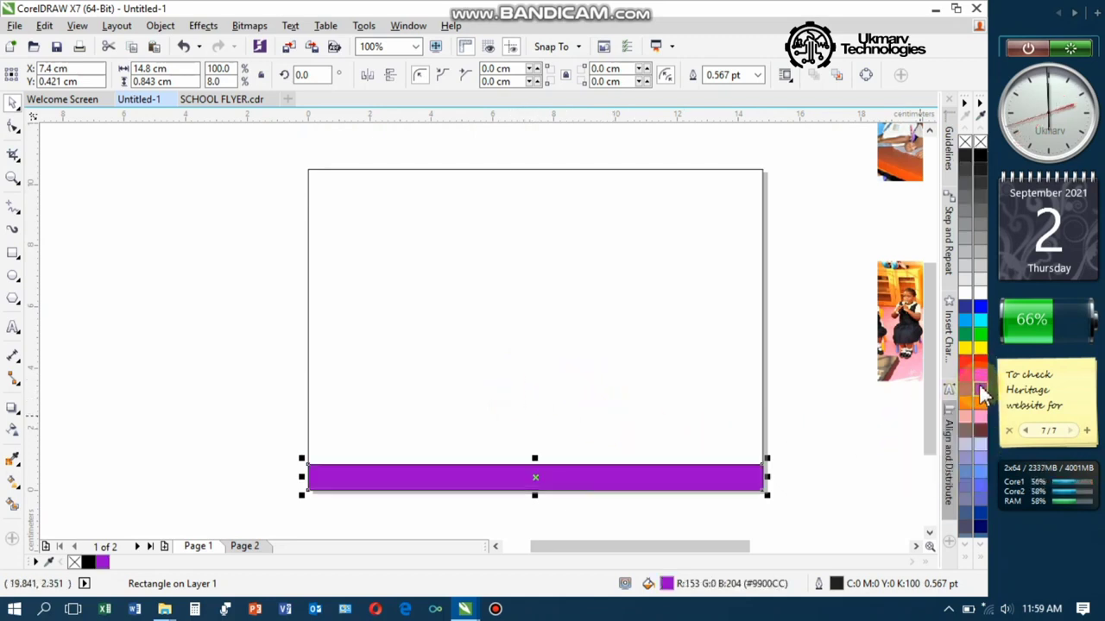
left_click(980, 390)
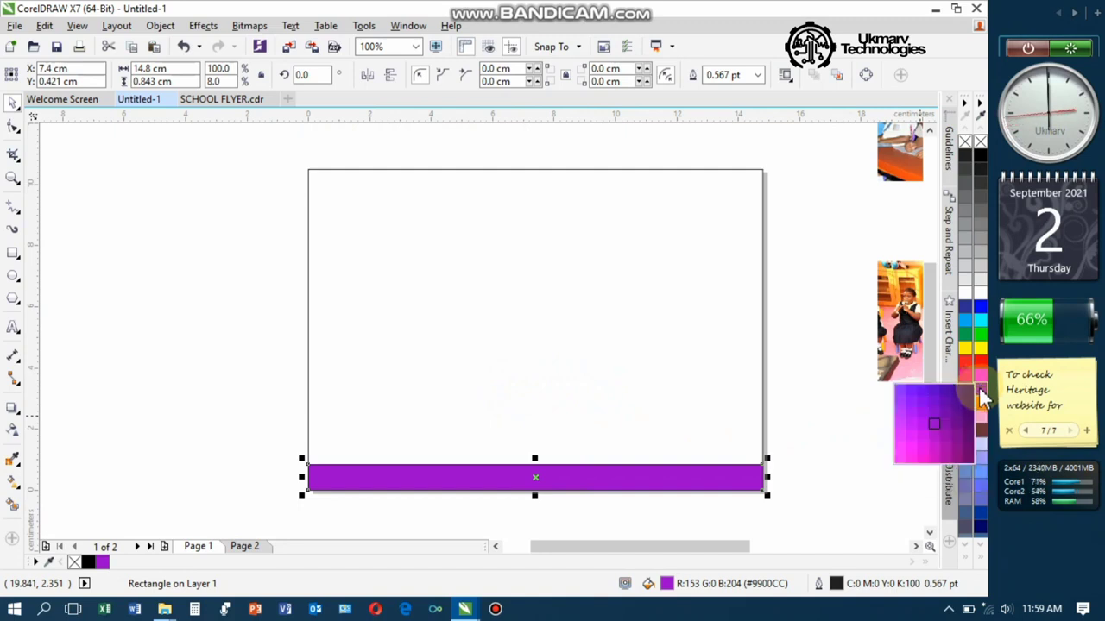
left_click(967, 418)
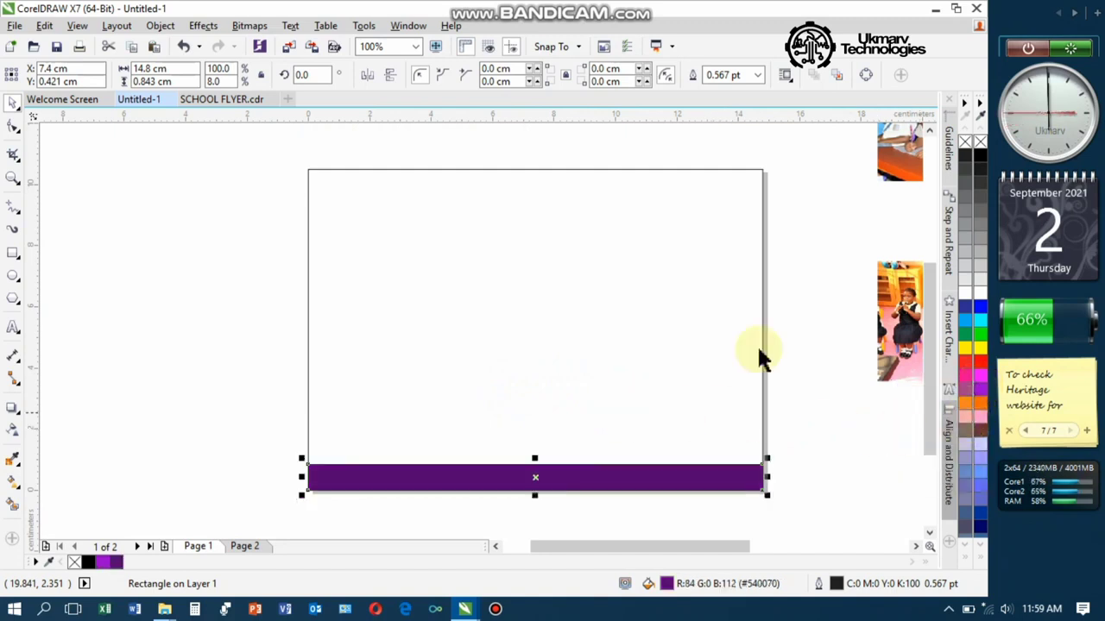
right_click(965, 141)
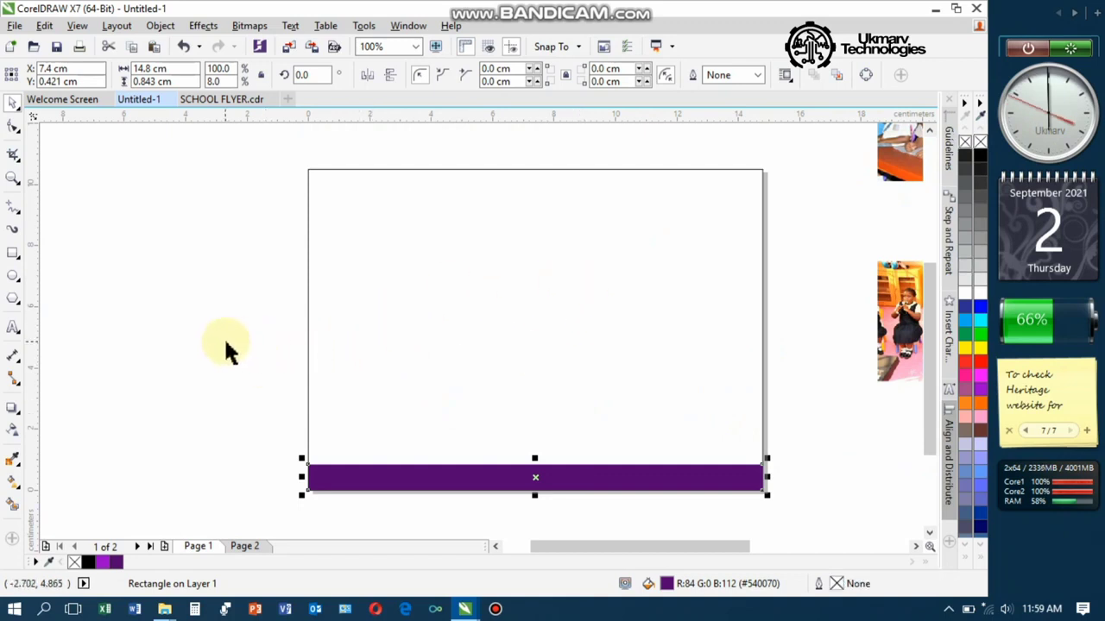
left_click(226, 348)
- Reduce the full-page rectangle to the upper half, 5.25 cm tall, and make a left-aligned copy about 6.69 cm wide
left_click(522, 494)
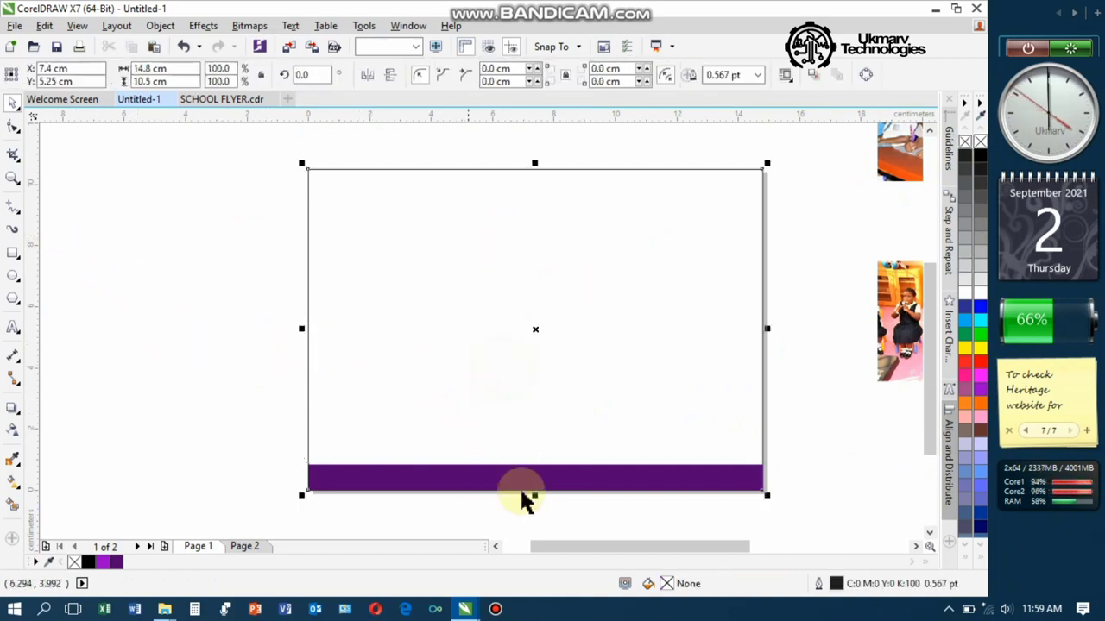
left_click_drag(534, 494, 530, 335)
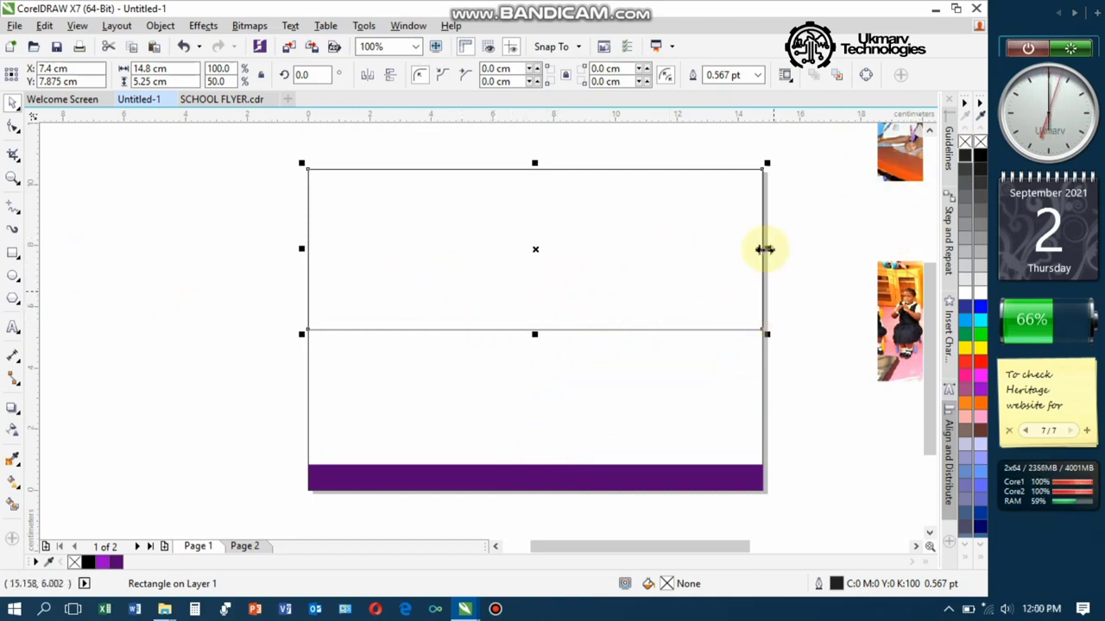
left_click_drag(766, 250, 518, 269)
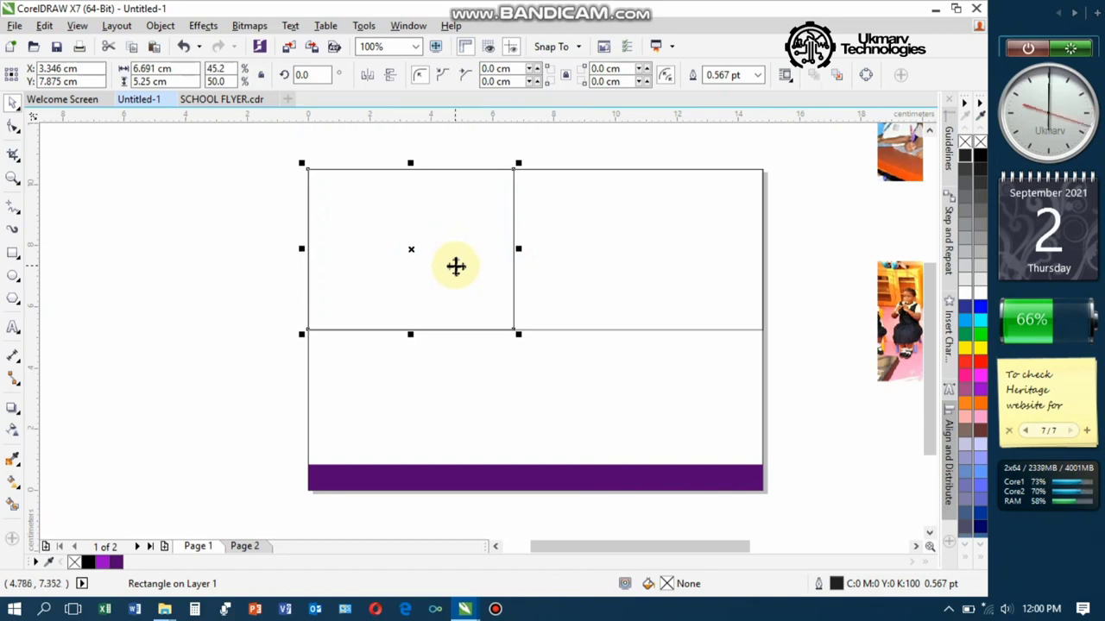
- Convert the narrower upper-left rectangle to curves
right_click(457, 268)
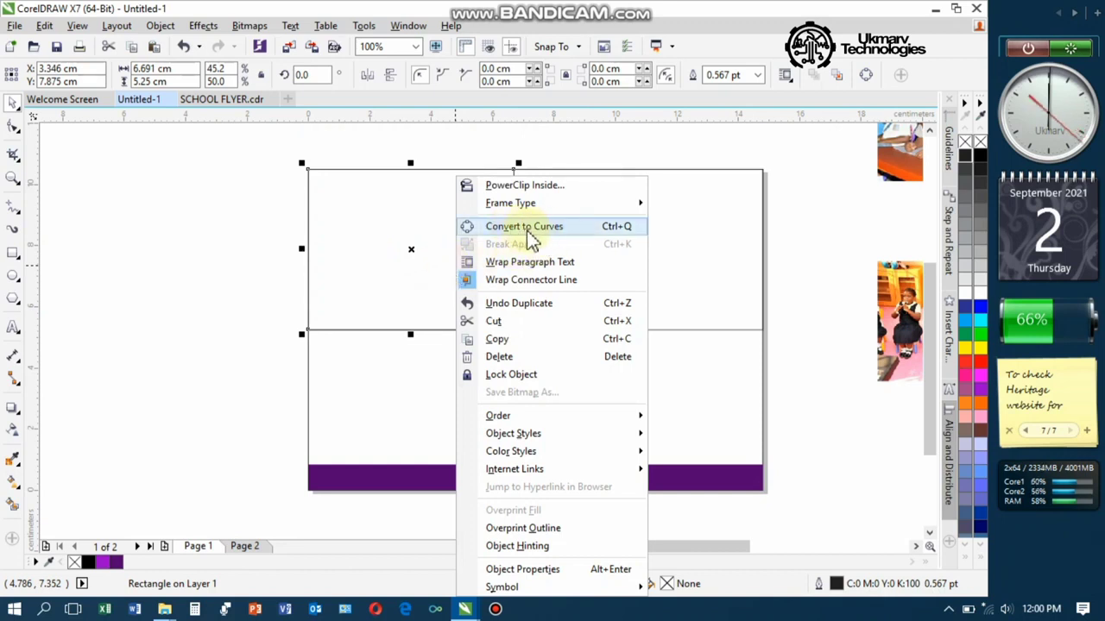
left_click(391, 304)
right_click(390, 298)
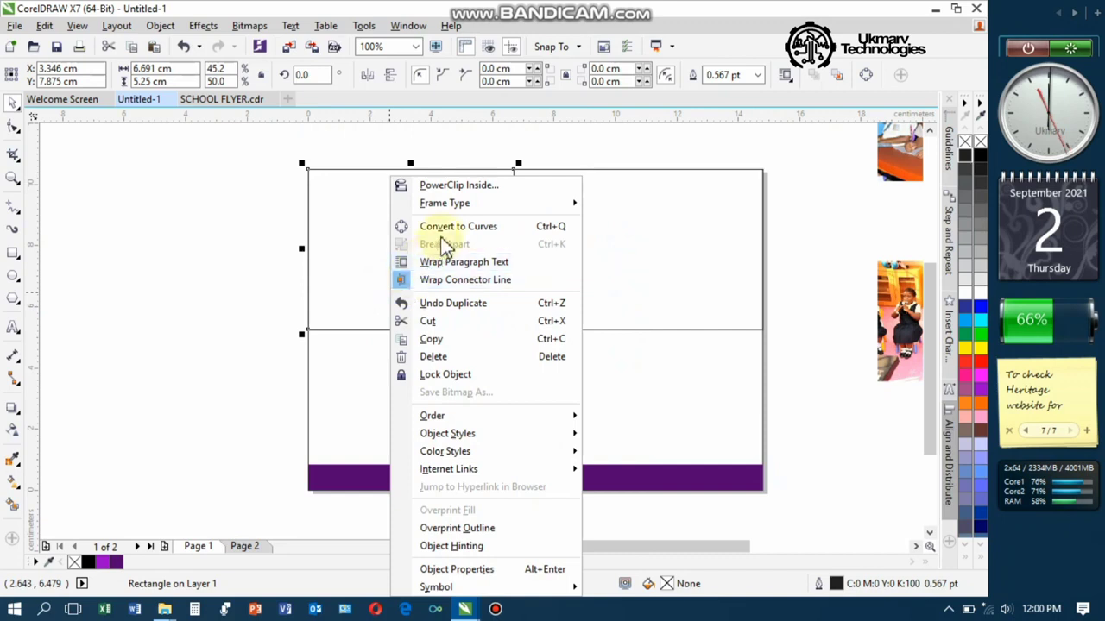
left_click(357, 243)
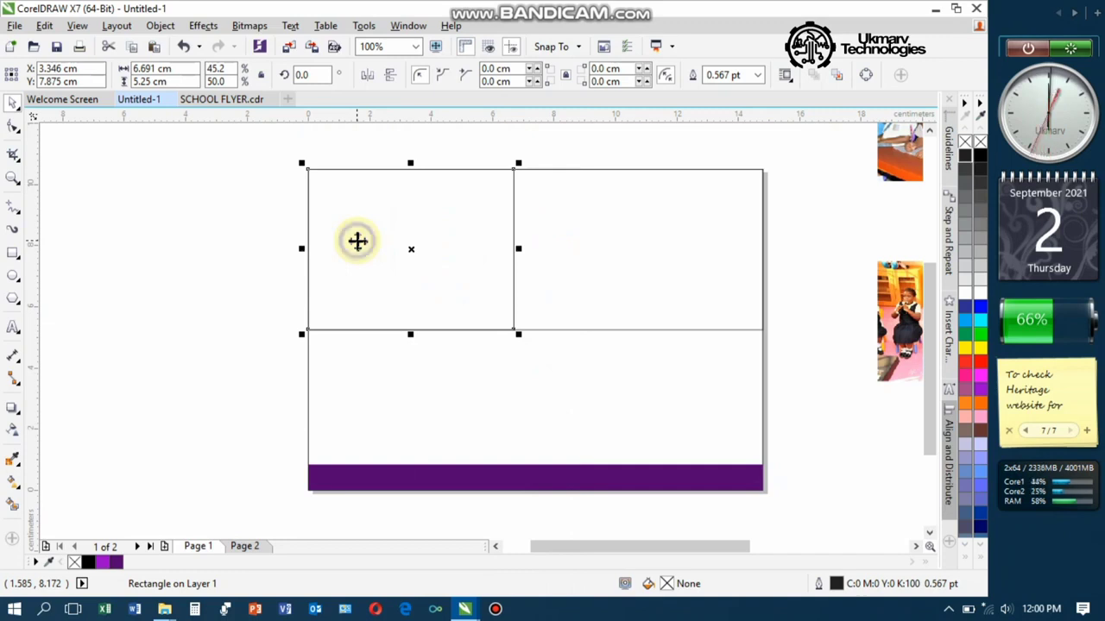
right_click(357, 241)
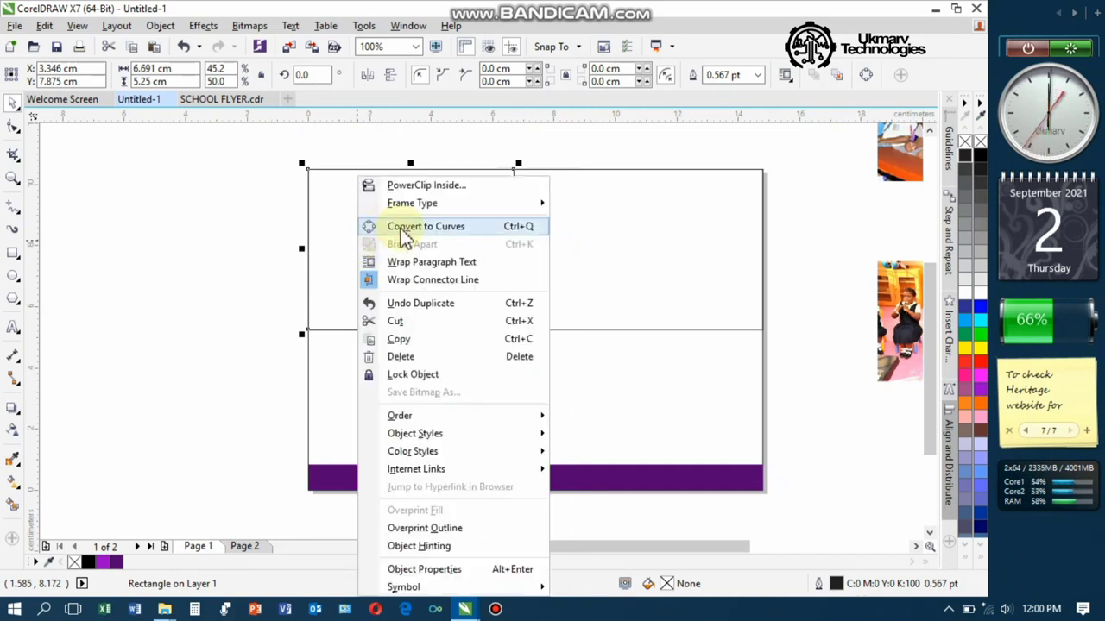
left_click(329, 237)
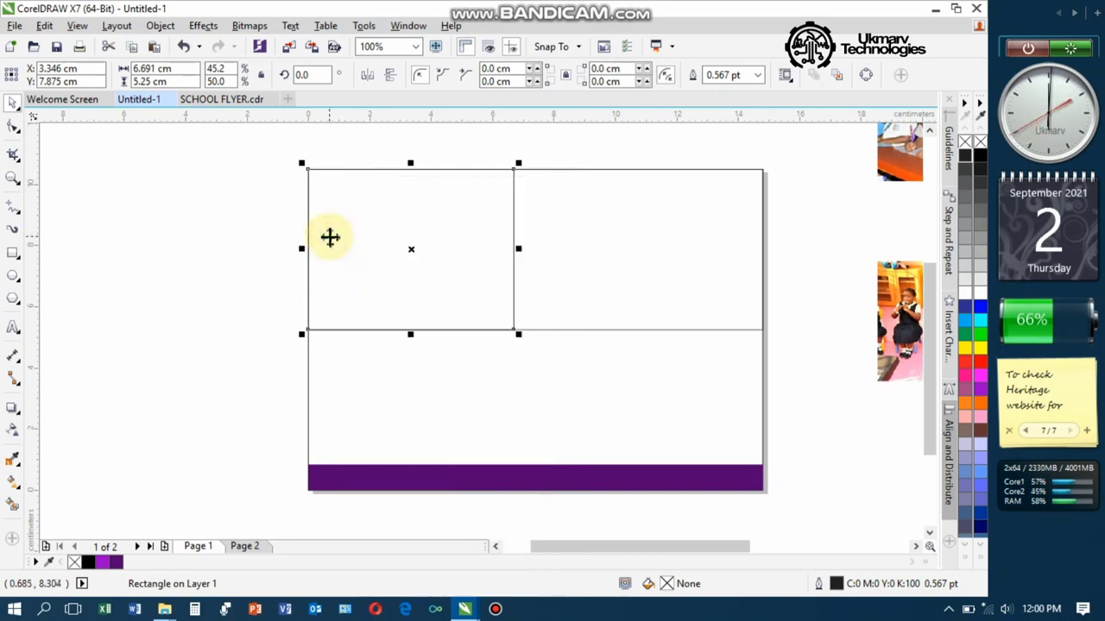
key("ctrl+q")
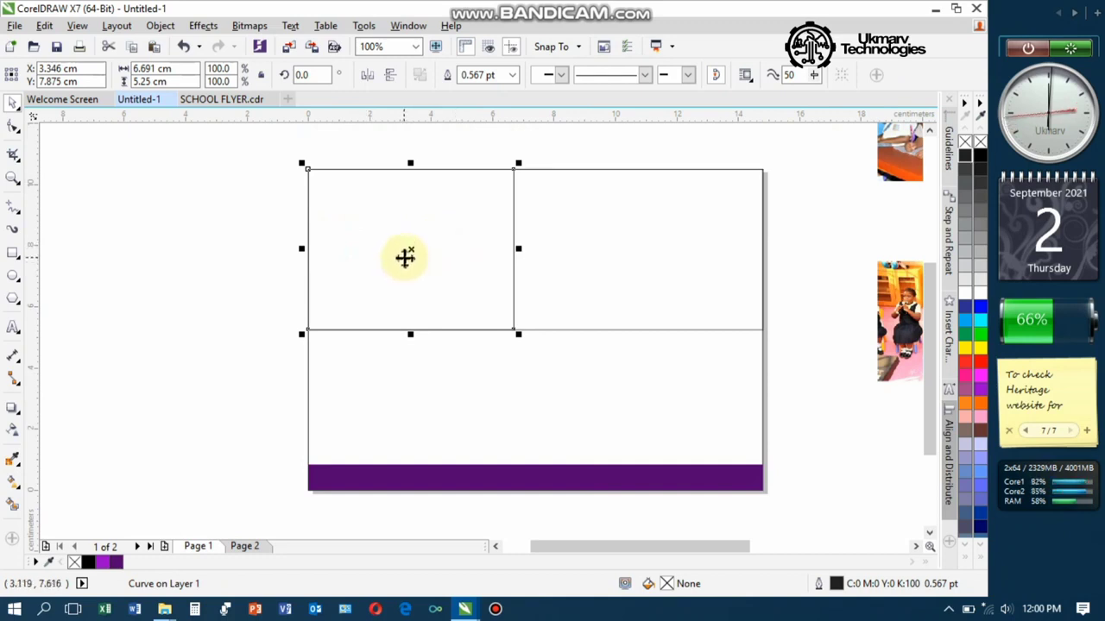
- Add a node near the middle of the converted rectangle's right edge and move it down about 0.4 cm
double_click(405, 260)
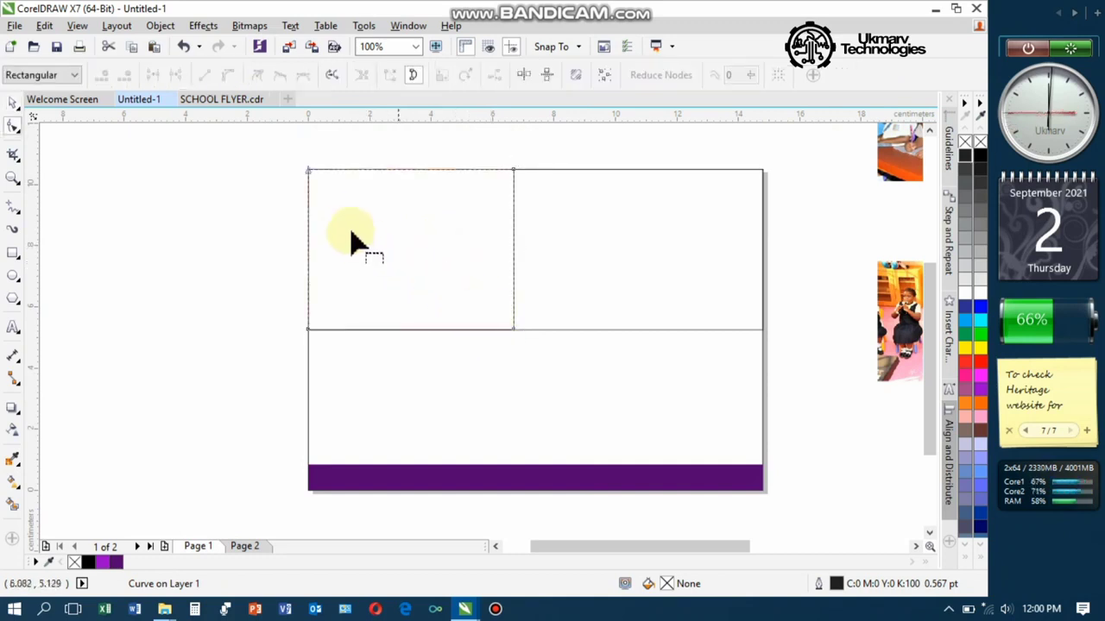
key("space")
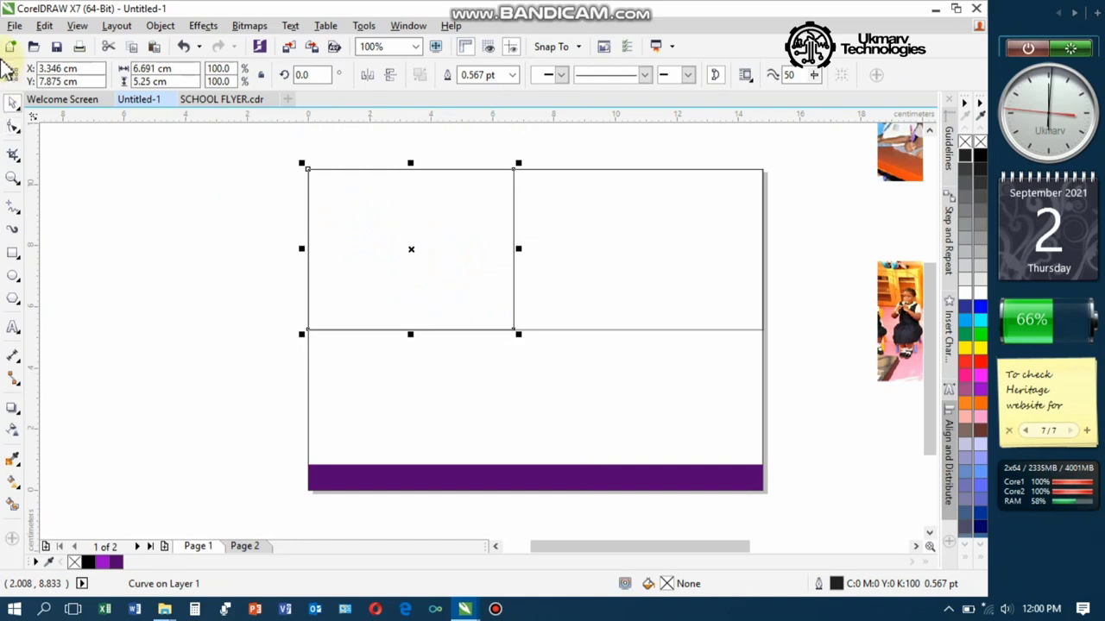
left_click(14, 128)
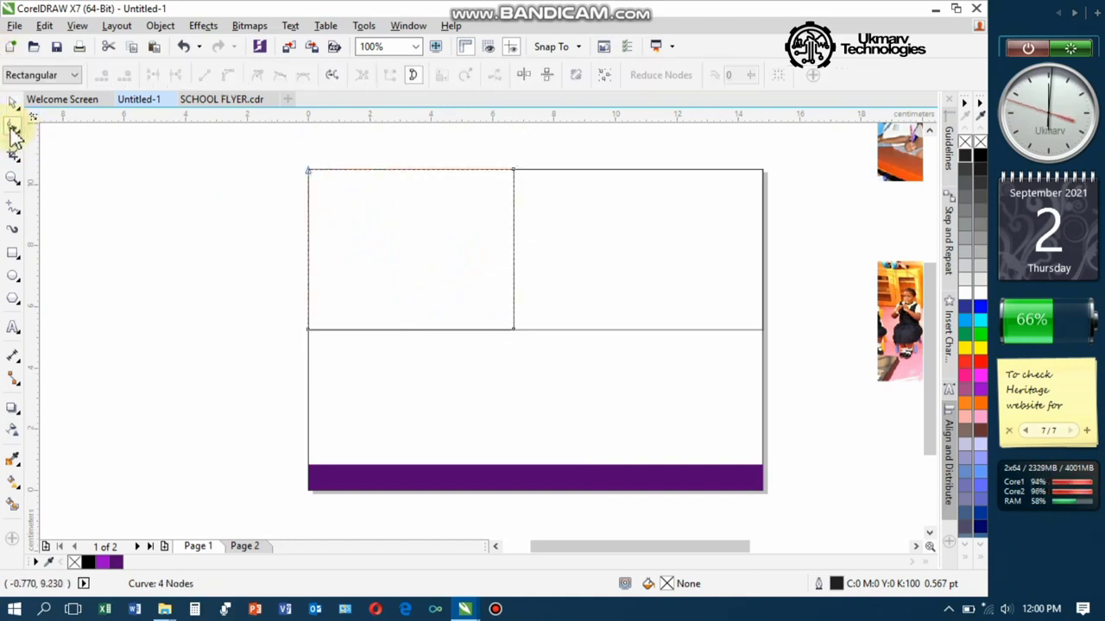
left_click(512, 330)
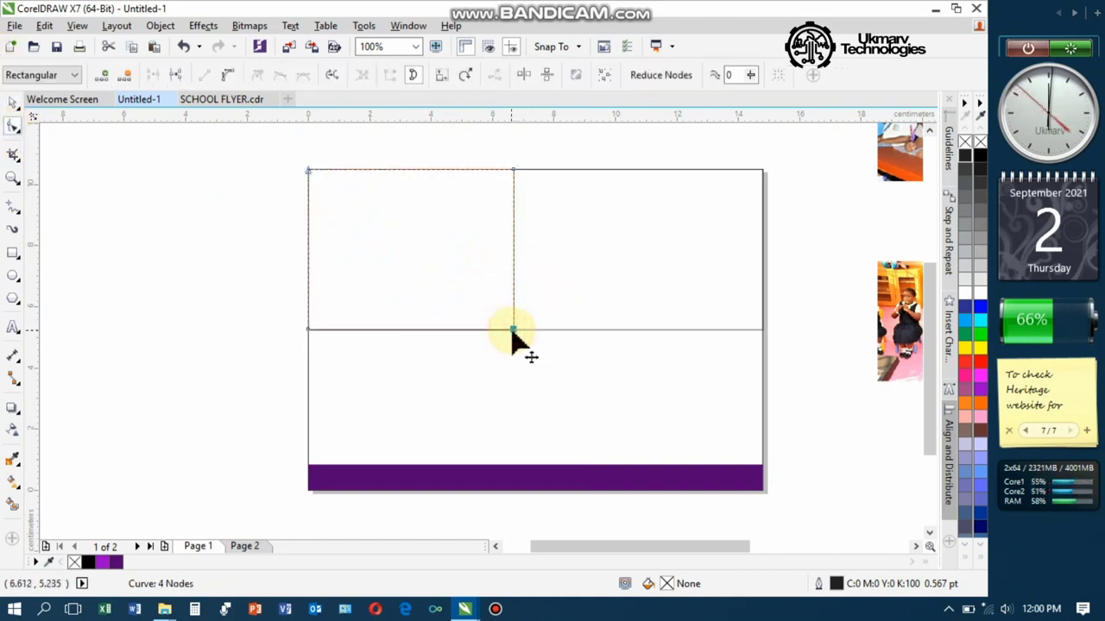
double_click(512, 247)
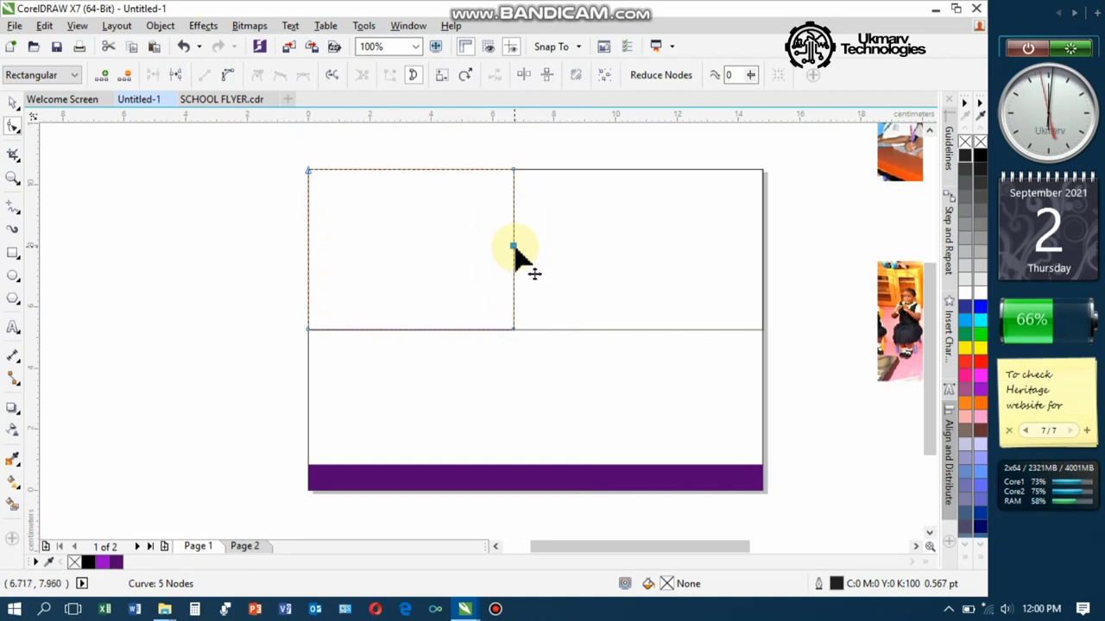
left_click_drag(513, 248, 514, 257)
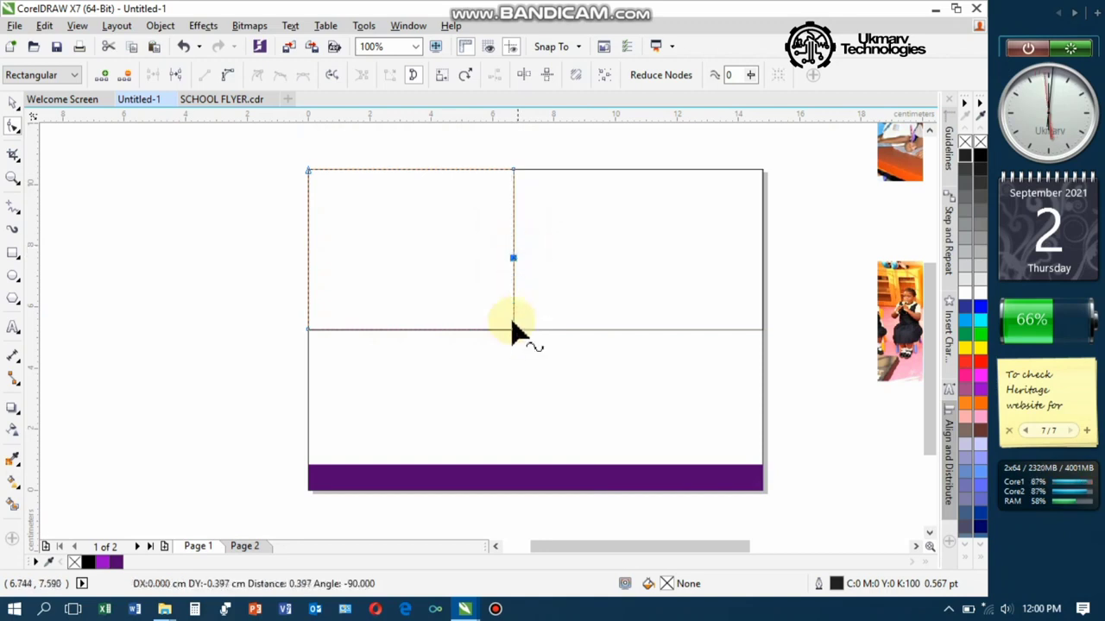
- Move the shape's lower-right corner node about 2.06 cm inward and its upper-right one similarly, forming an arrow point
left_click_drag(513, 333, 451, 335)
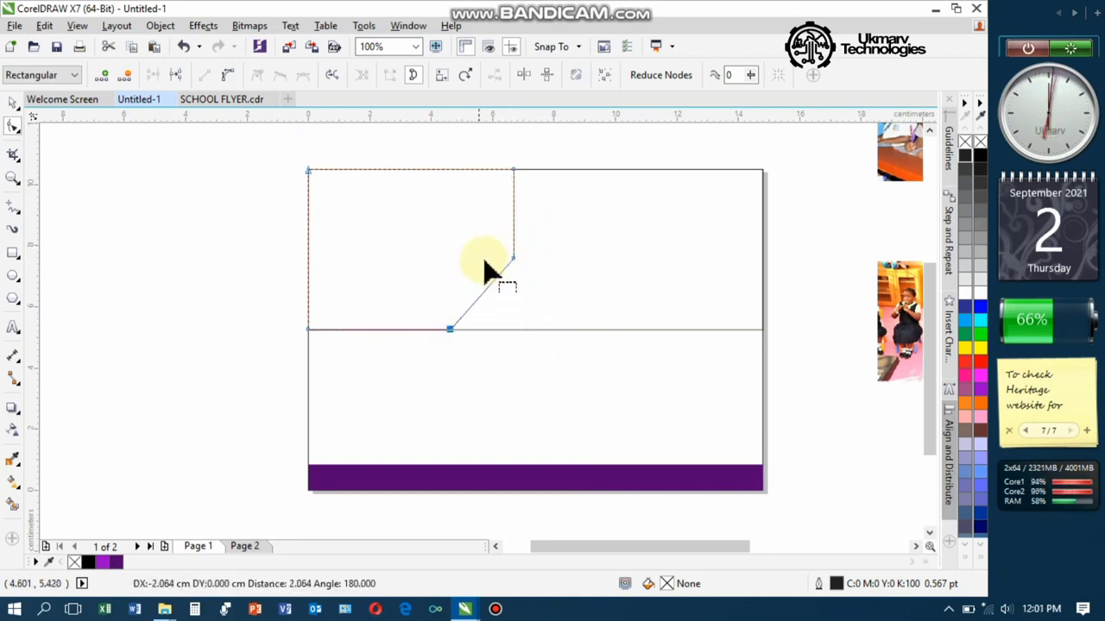
left_click(513, 170)
left_click_drag(512, 170, 447, 170)
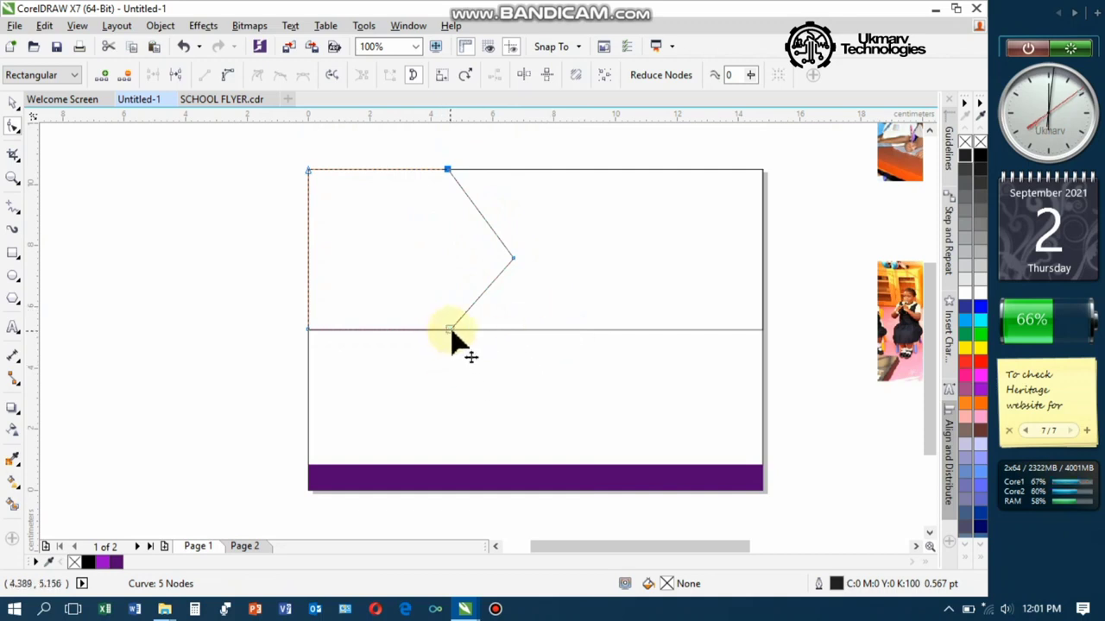
- Shift the arrow shape's lower corner node slightly outward, placing a vertical guideline through its upper corner node as reference
left_click(453, 178)
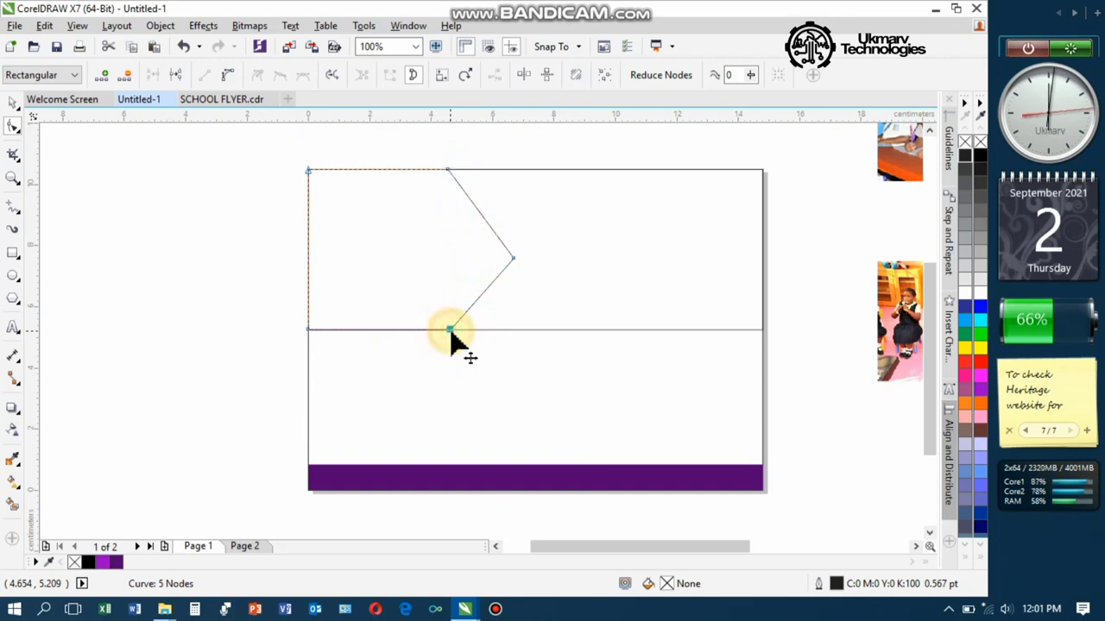
left_click_drag(450, 329, 465, 328)
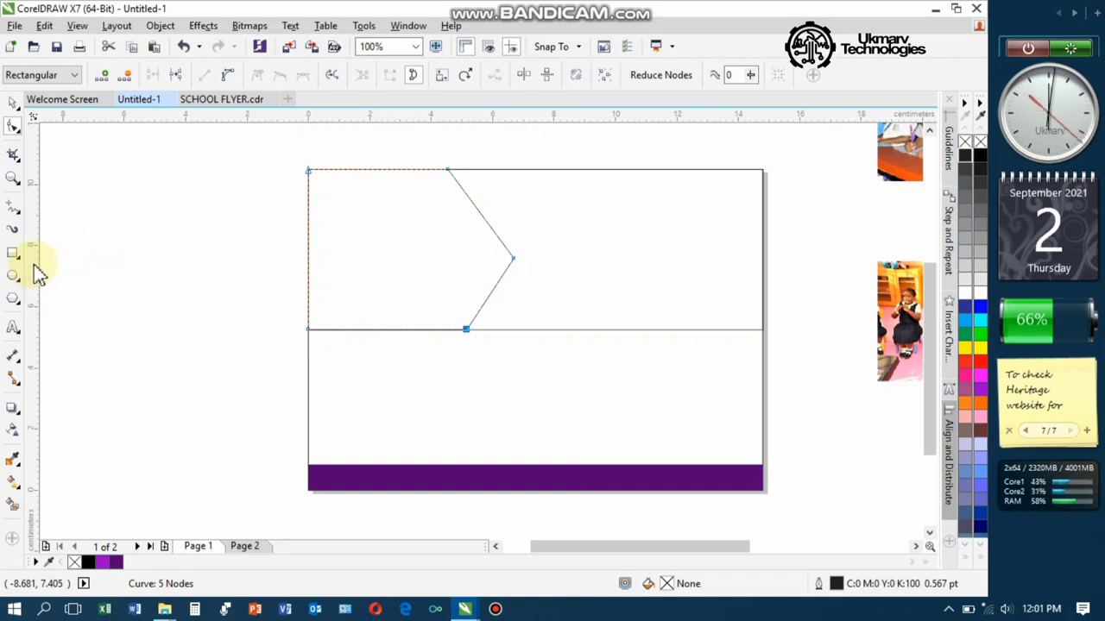
left_click_drag(34, 276, 447, 171)
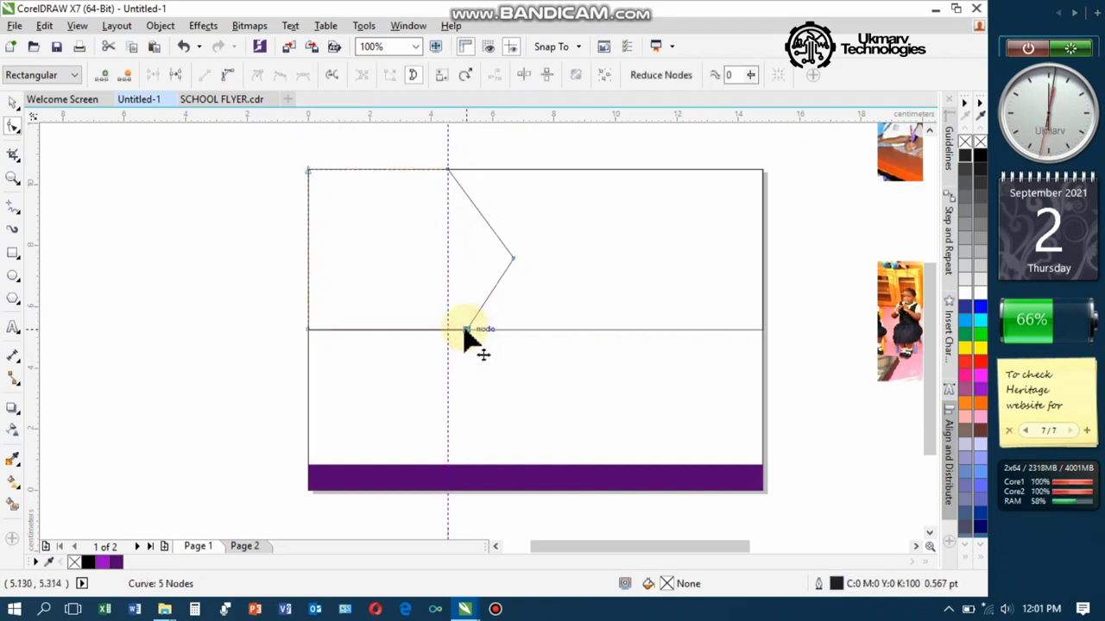
mouse_move(465, 330)
left_mouse_down()
mouse_move(448, 330)
mouse_move(472, 331)
left_mouse_up()
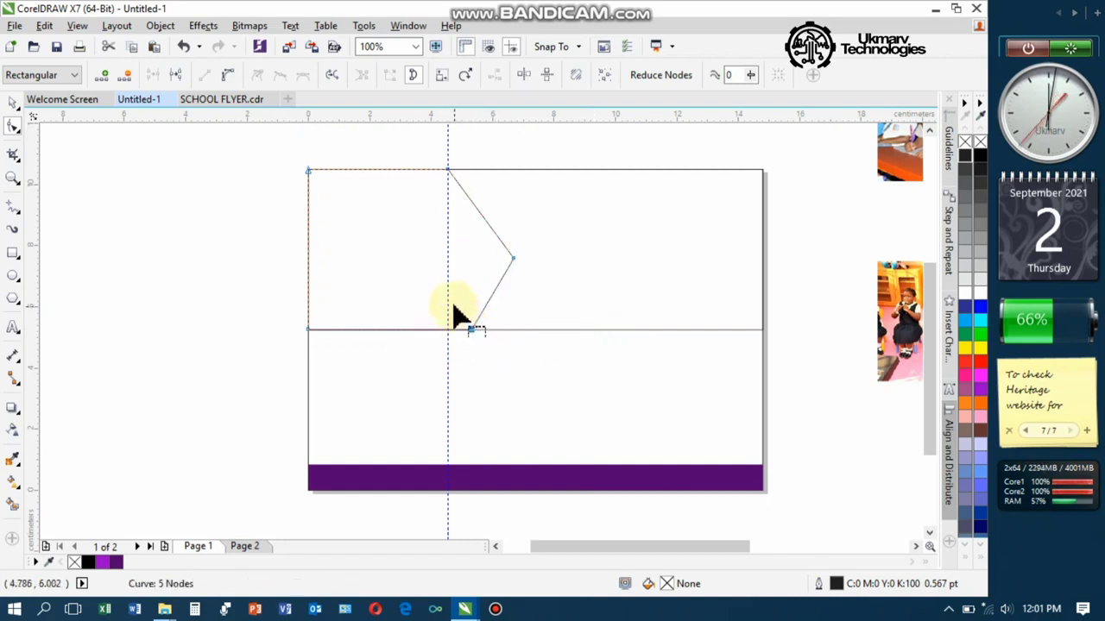
left_click(451, 315)
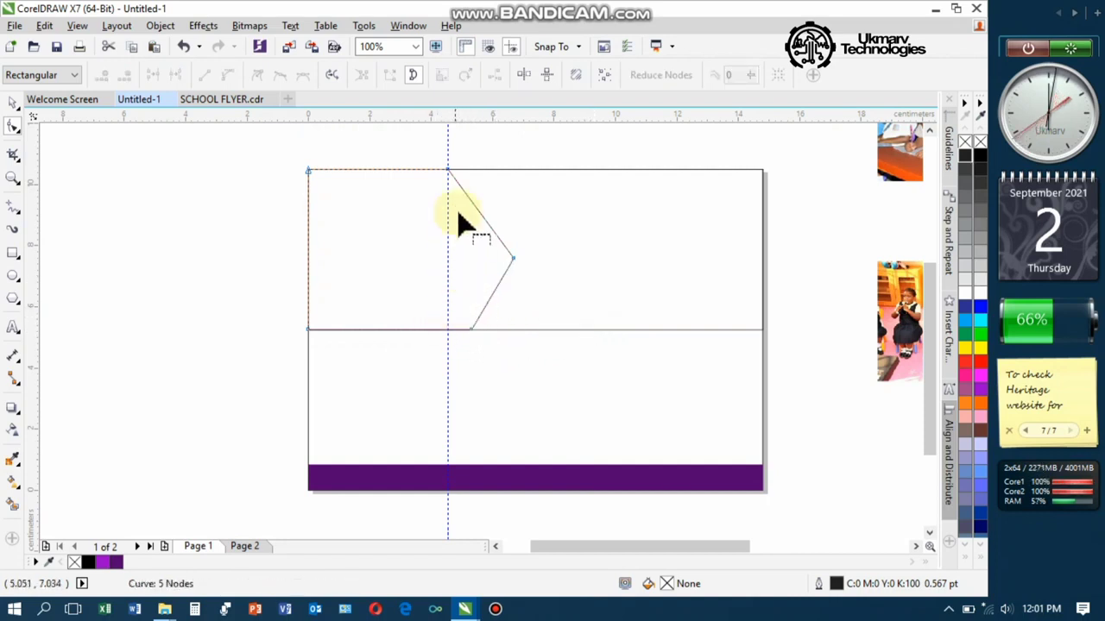
- Fill the arrow shape with the same dark purple #540070 as the strip
key("space")
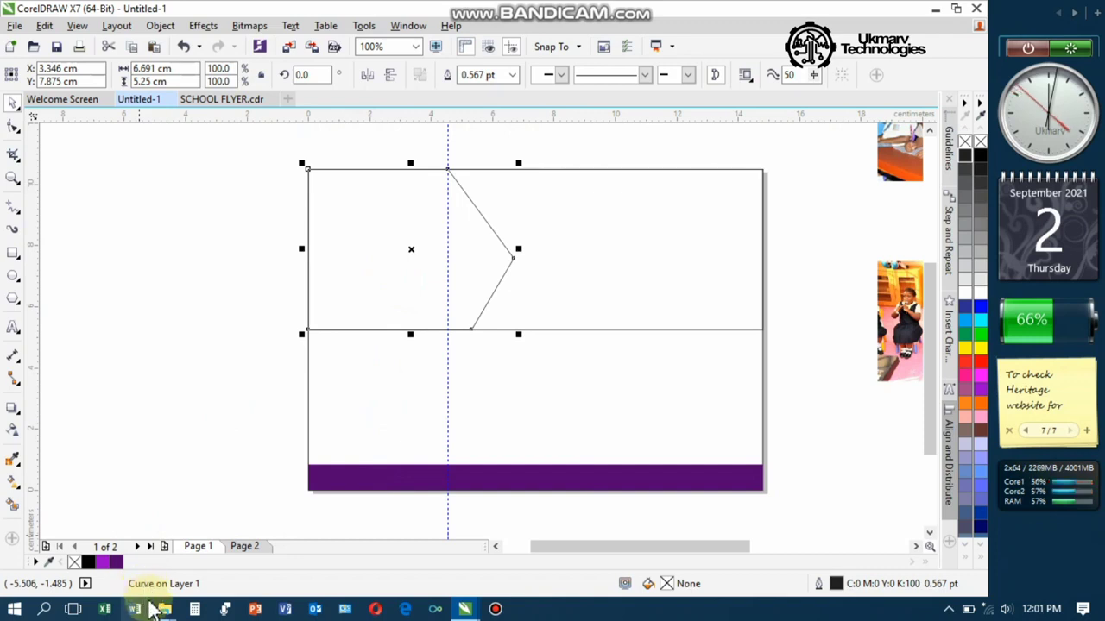
left_click(117, 563)
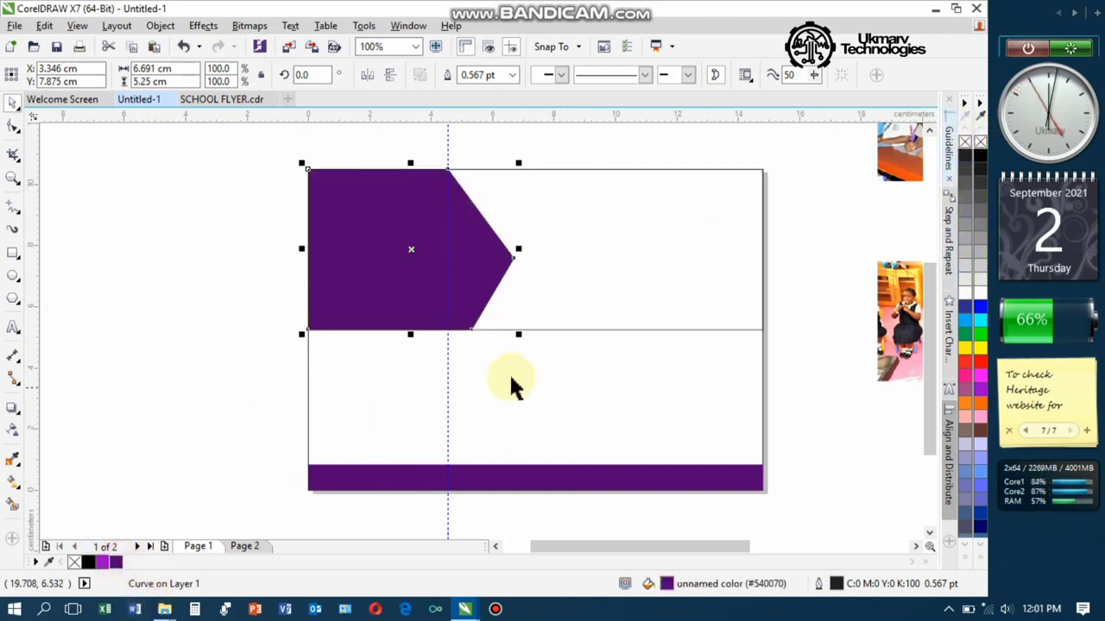
- Fill the upper half-page rectangle and the full-page background rectangle with orange #FF6600
left_click(604, 303)
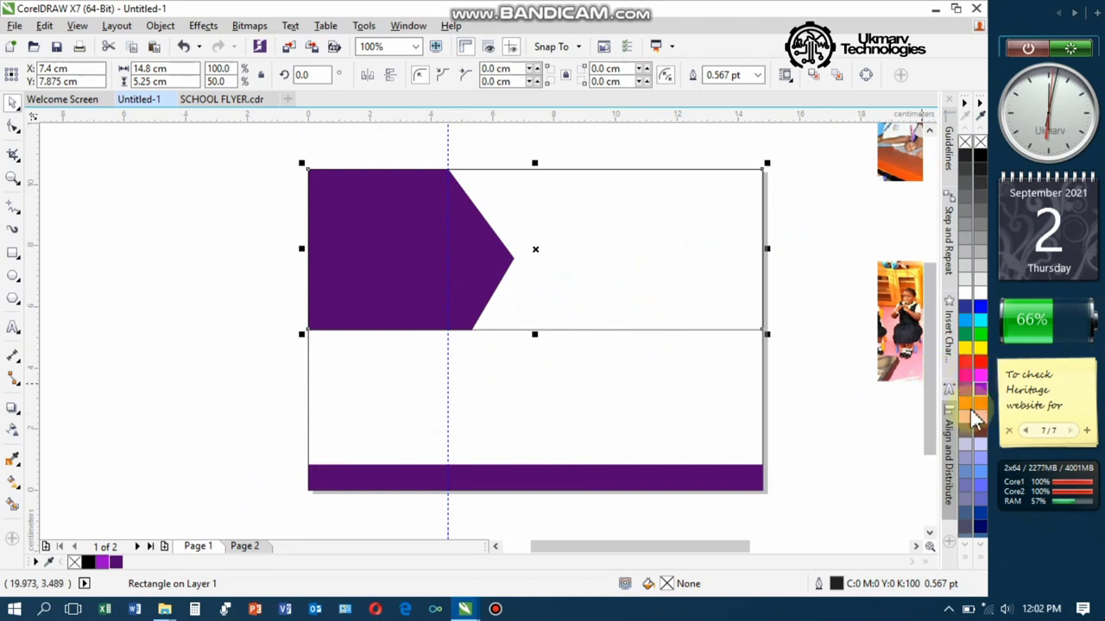
left_click(980, 404)
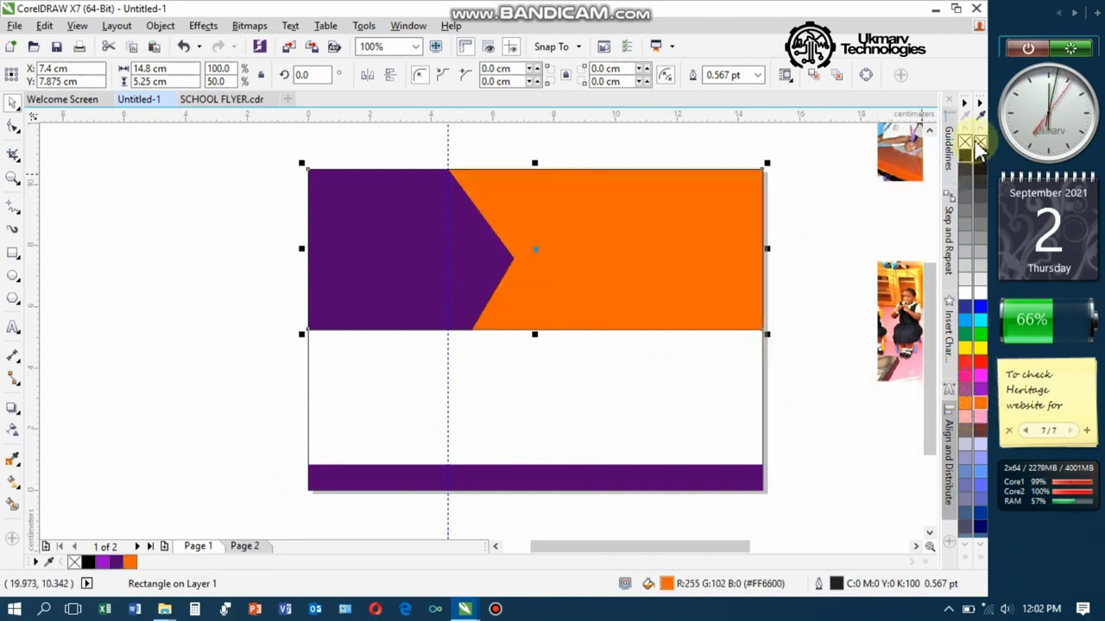
left_click(553, 409)
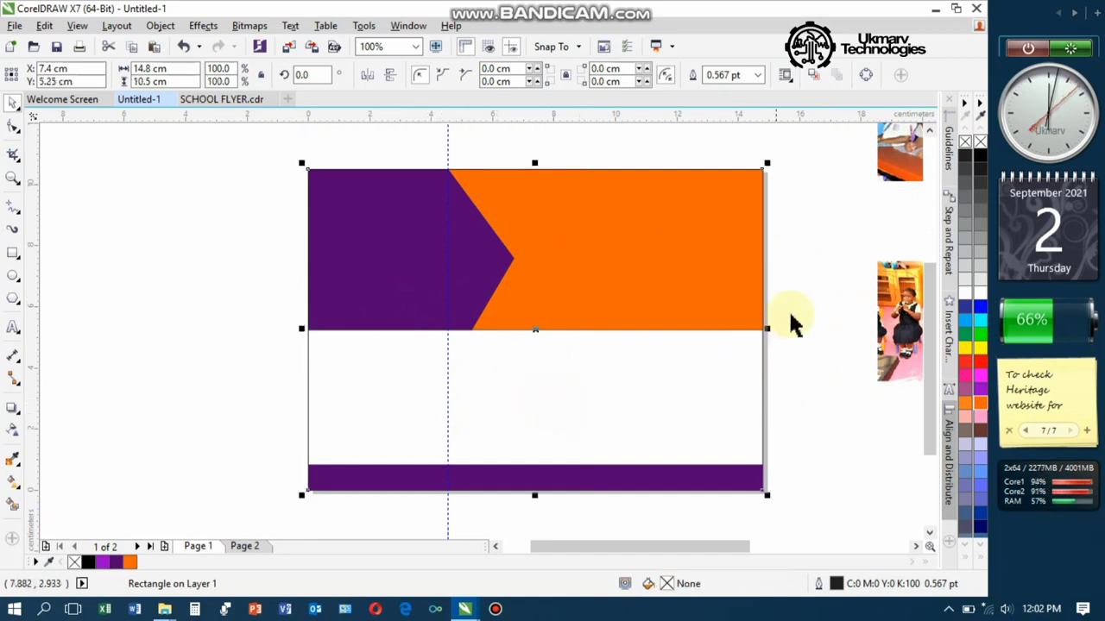
left_click(980, 402)
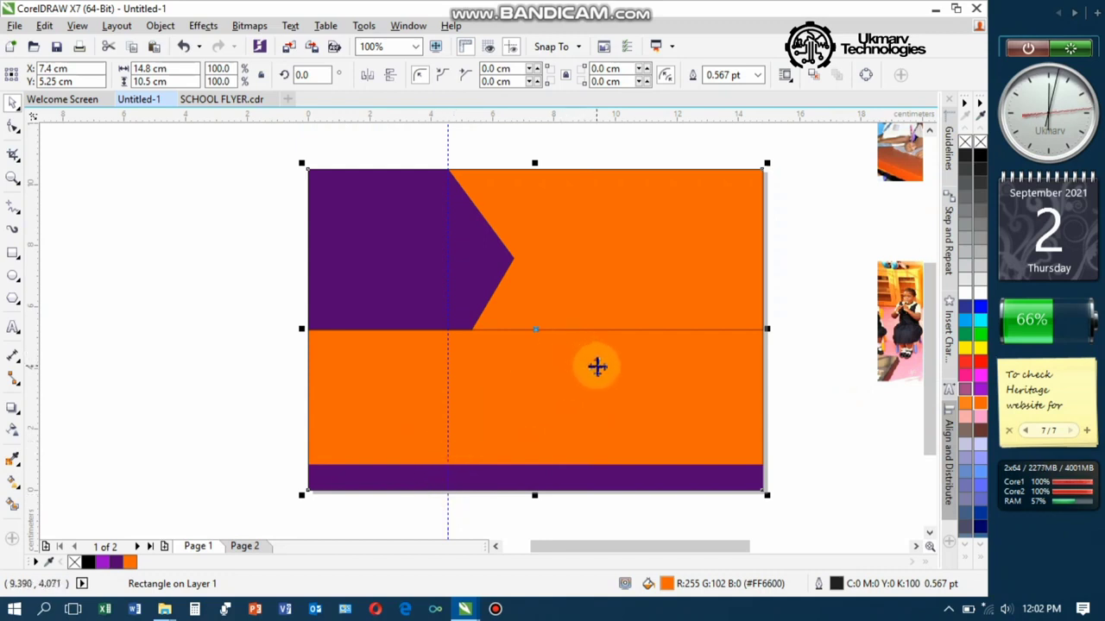
- Draw a parallelogram basic shape about 4.92 by 2.12 cm in the orange area below the arrow shape
left_click(17, 303)
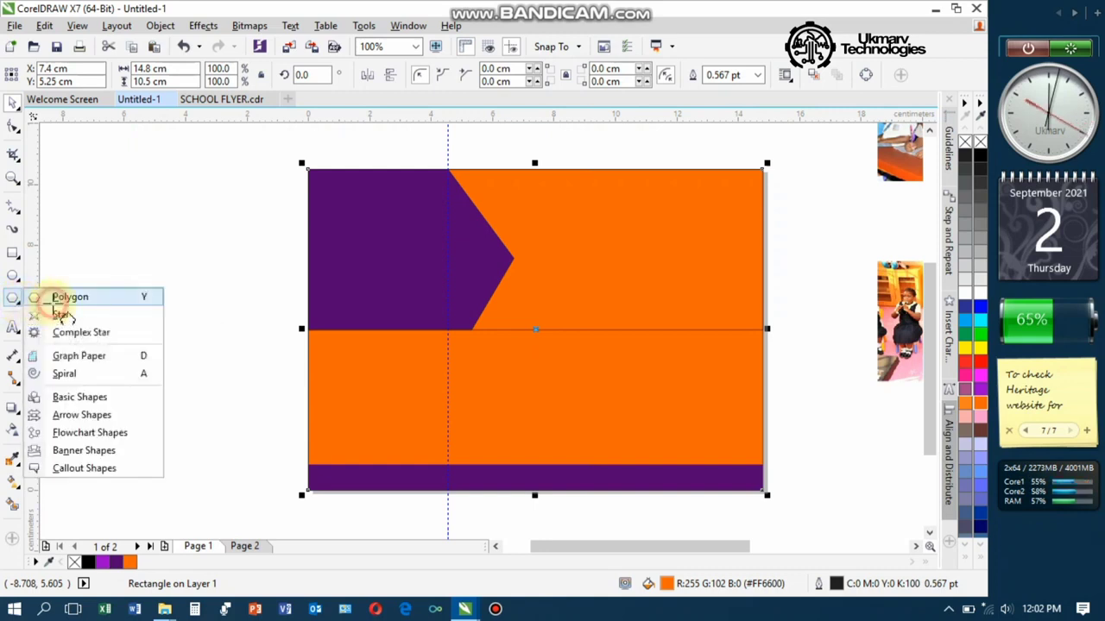
left_click(52, 301)
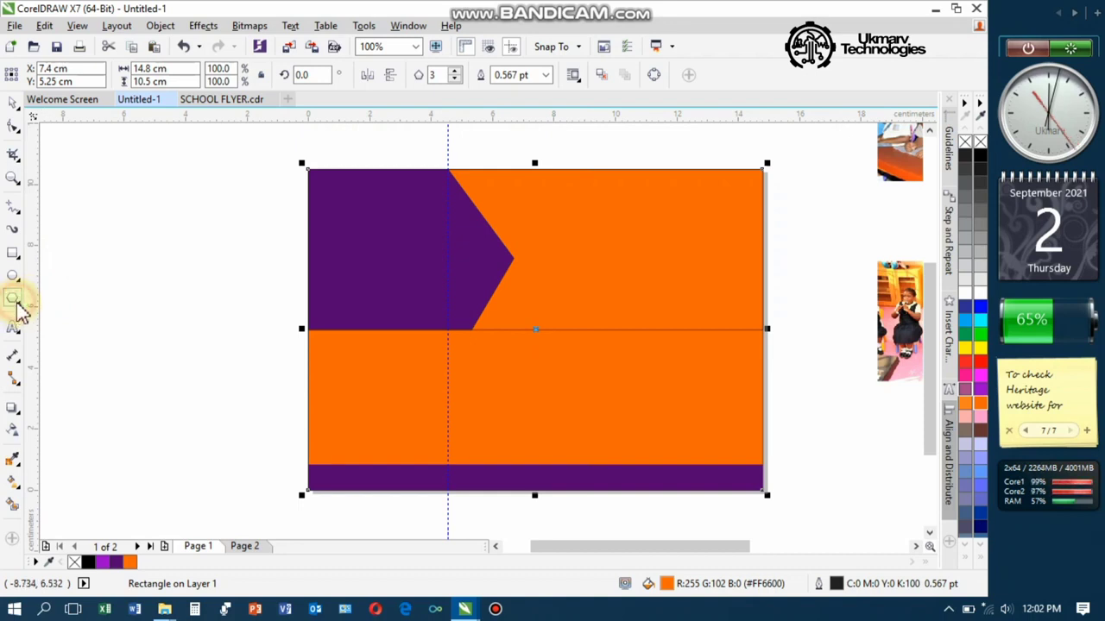
left_click(21, 312)
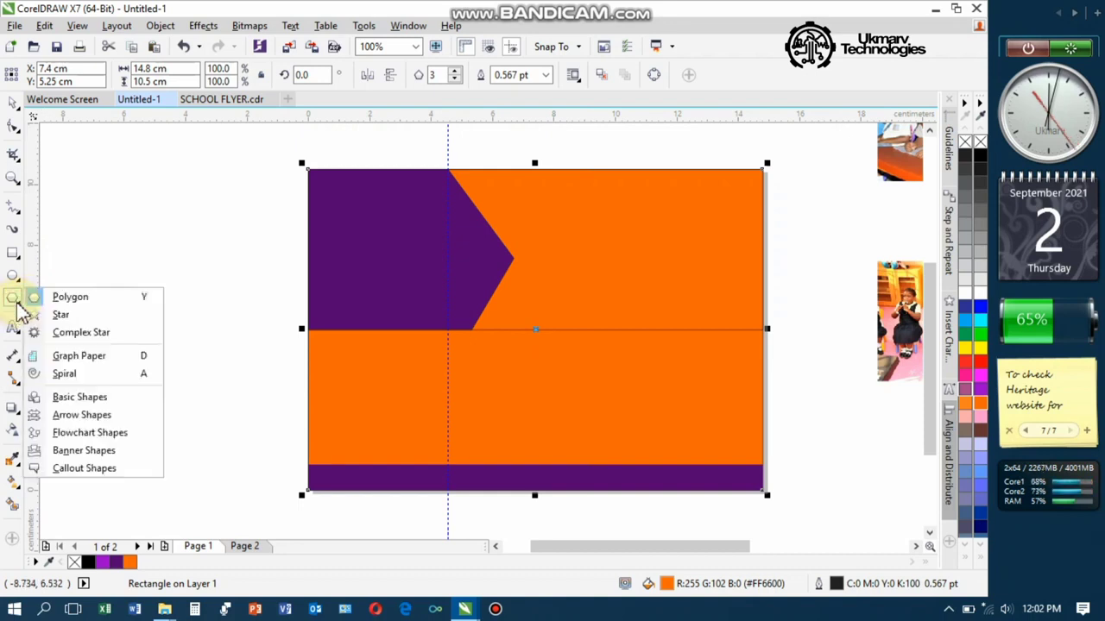
left_click(81, 399)
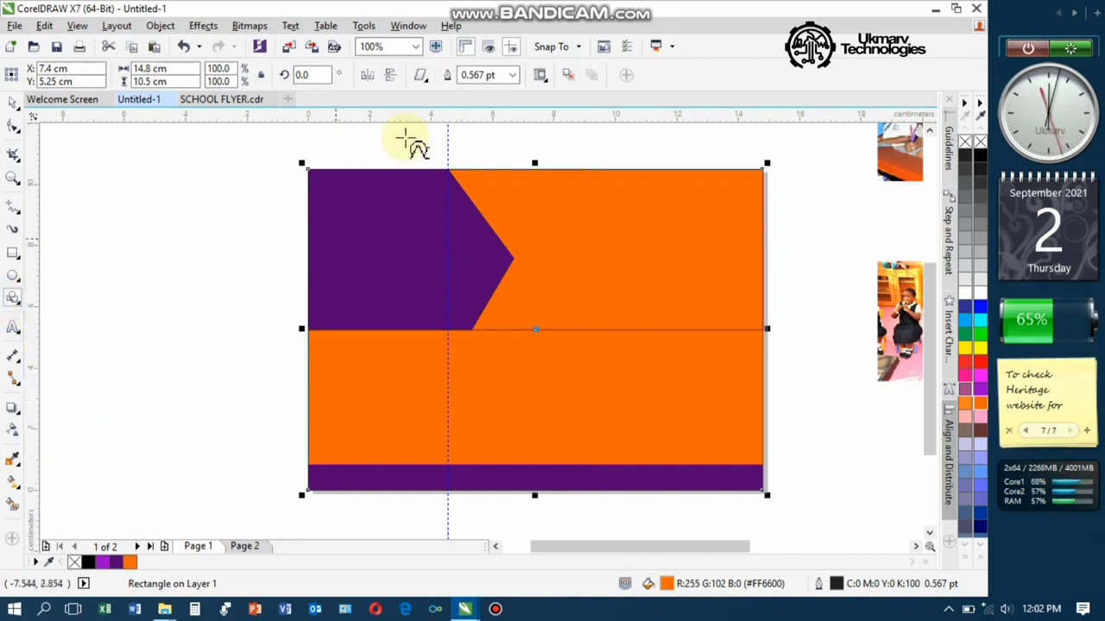
left_click(422, 79)
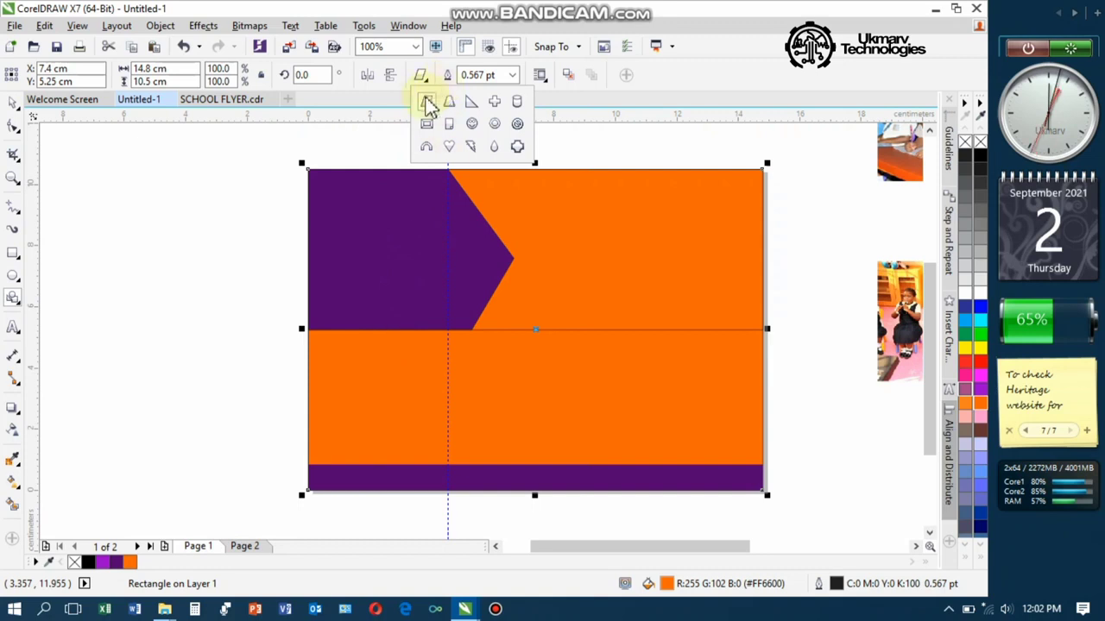
left_click(419, 76)
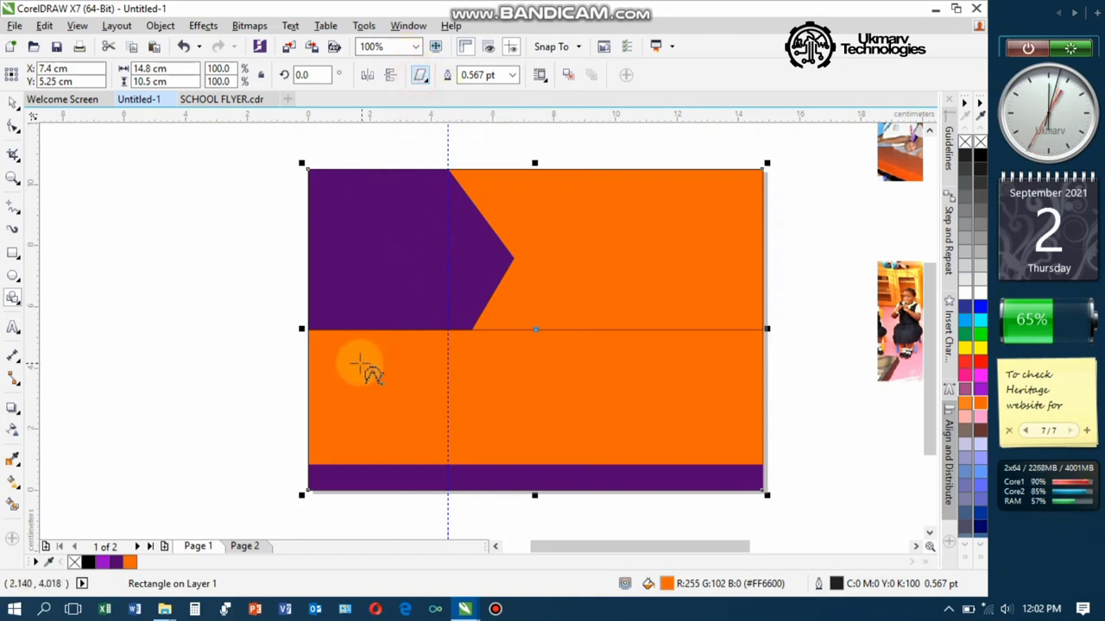
left_click_drag(359, 364, 513, 429)
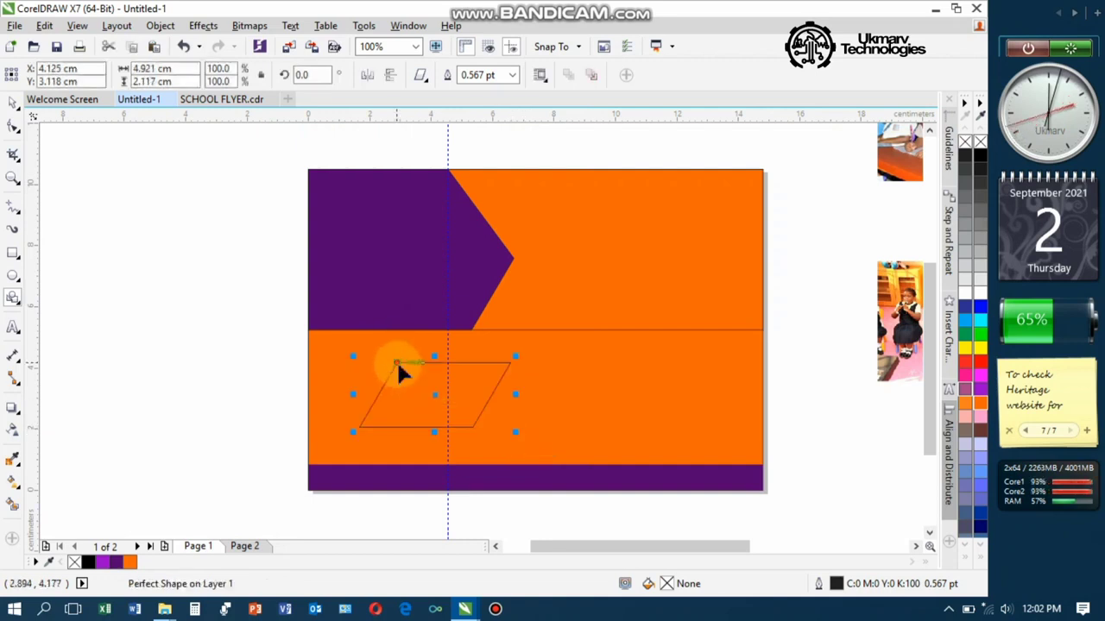
- Reduce the parallelogram's slant by shifting its upper-left control node outward until the sides lean only slightly
scroll(398, 365, "up", 4)
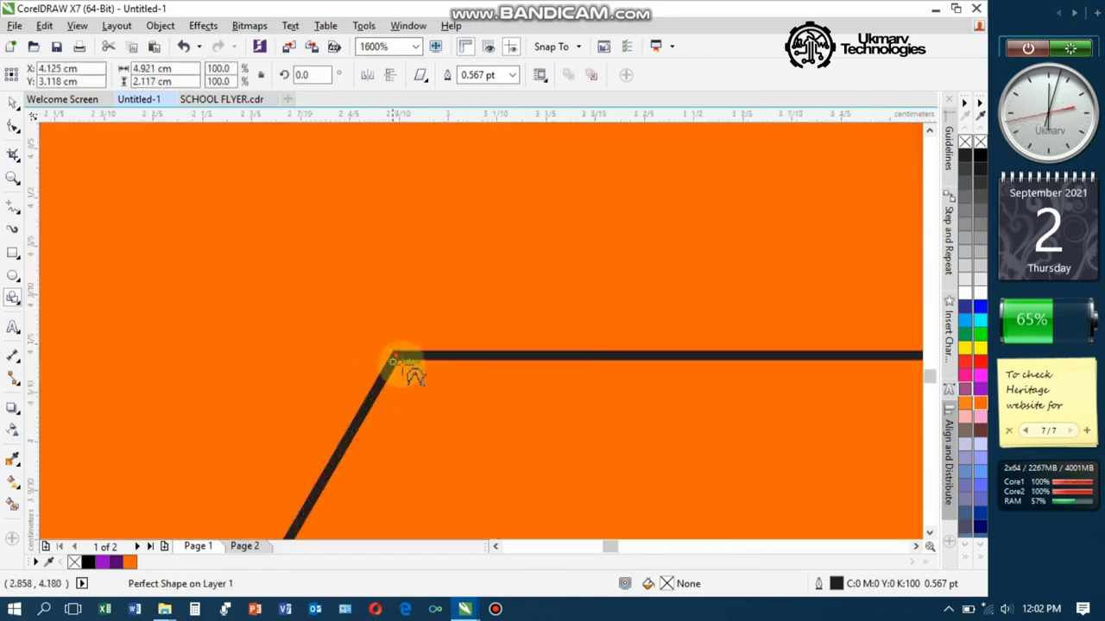
scroll(402, 367, "up", 2)
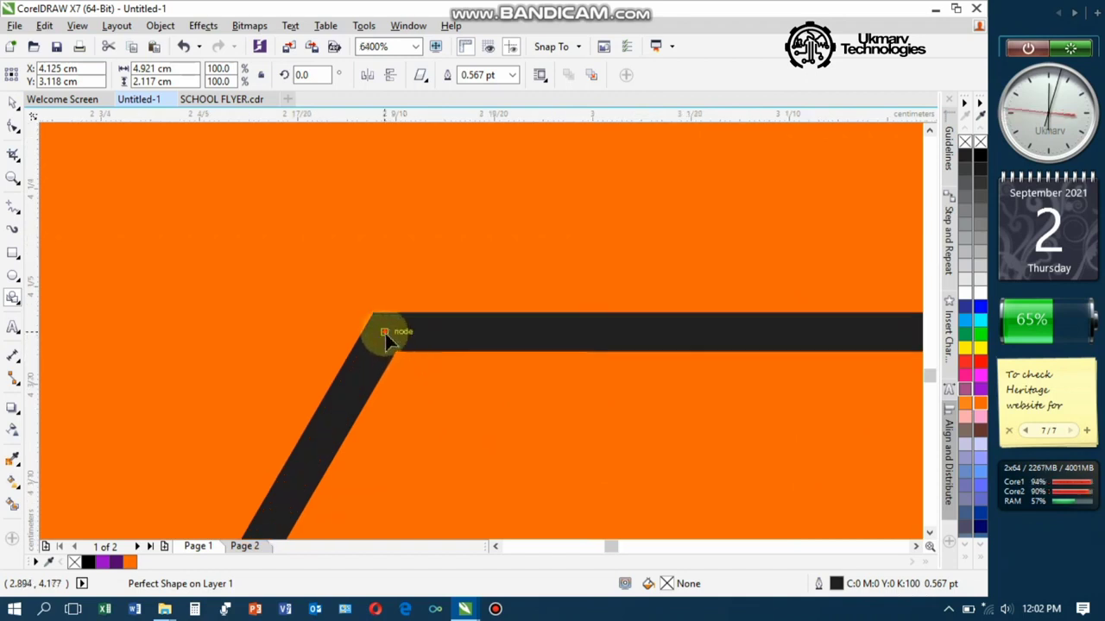
left_click_drag(385, 334, 222, 325)
scroll(279, 325, "down", 3)
scroll(286, 335, "down", 2)
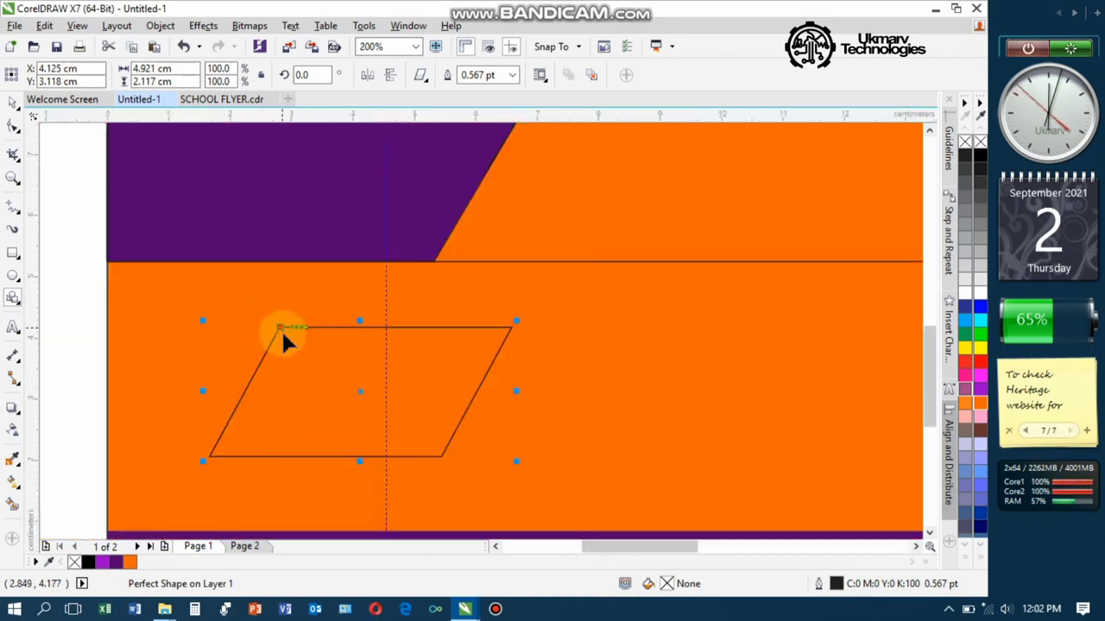
left_click_drag(281, 330, 229, 327)
scroll(380, 390, "down", 3)
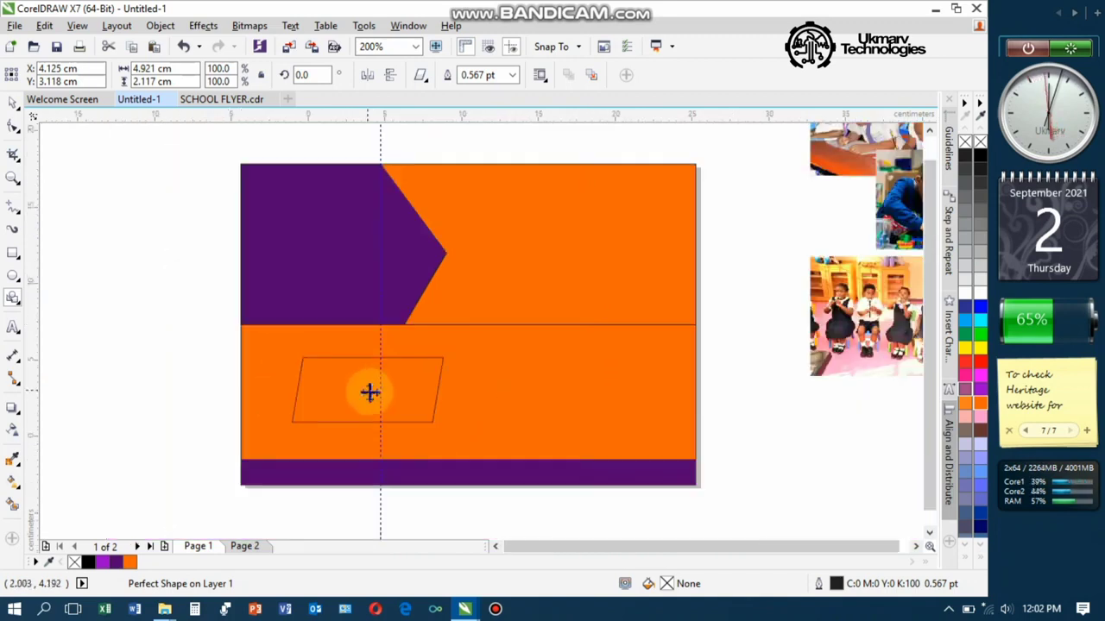
scroll(405, 397, "up", 1)
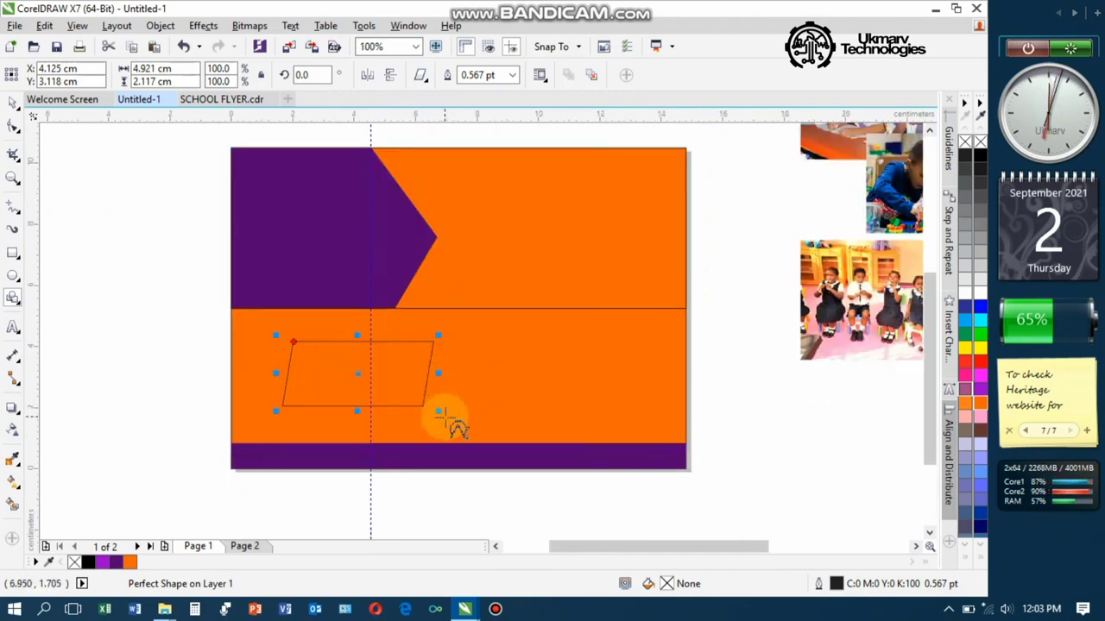
- Resize the parallelogram to about 4.81 by 2.46 cm, shift it left, and place two copies beside it in a row
left_click_drag(437, 411, 464, 423)
left_click_drag(370, 380, 341, 375)
left_click_drag(433, 374, 475, 389)
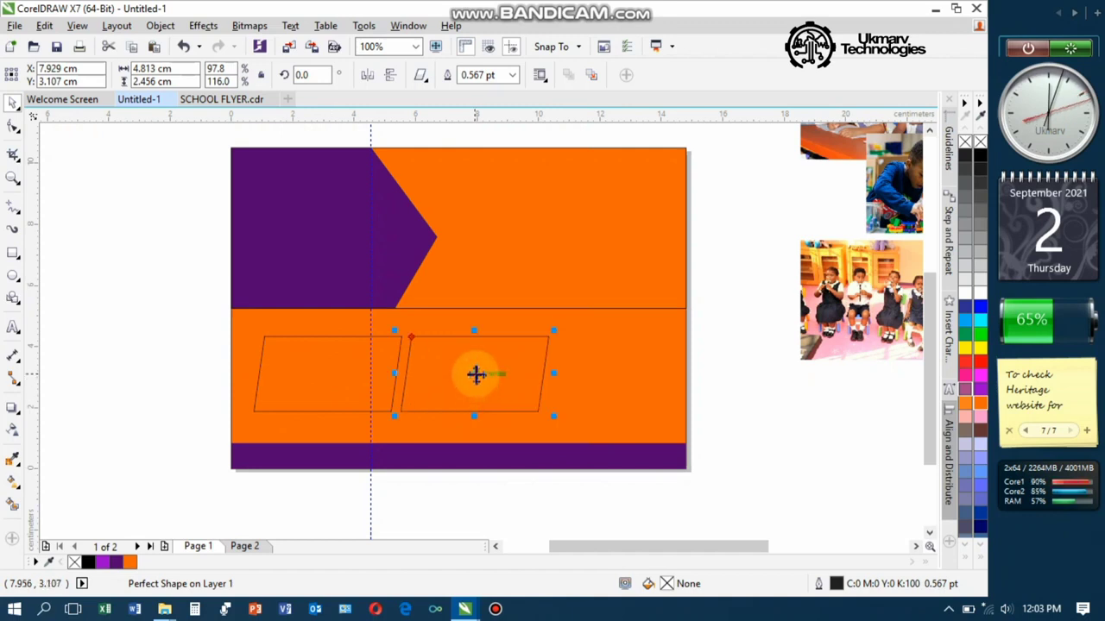
left_click_drag(476, 375, 629, 397)
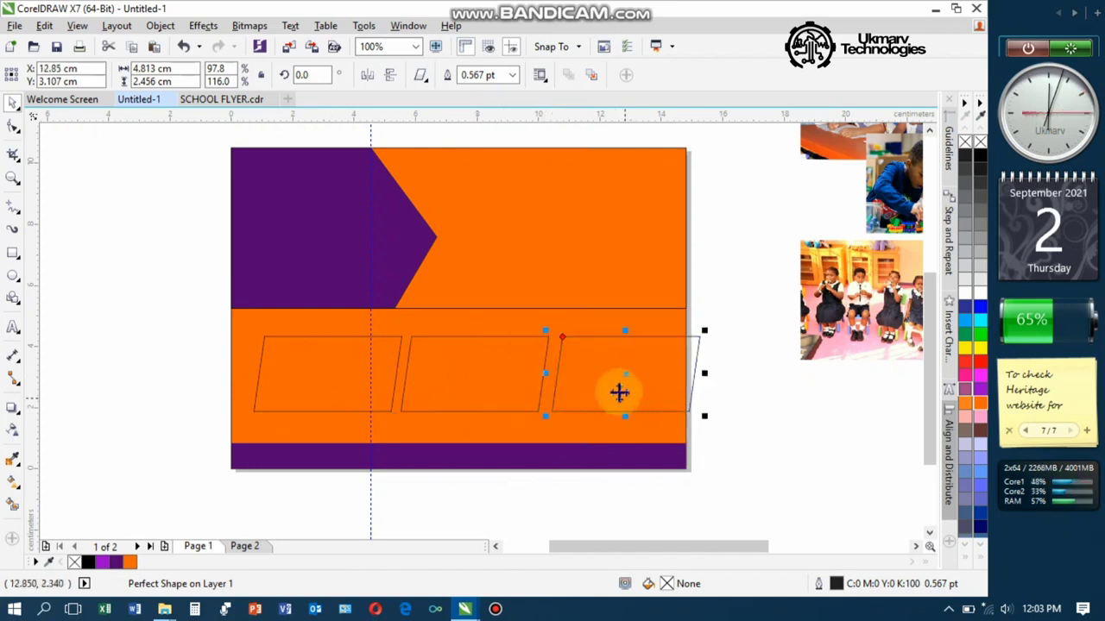
- Scale the three parallelograms together to about 13.83 by 2.34 cm and center the row slightly above the purple strip
left_click_drag(187, 318, 696, 412)
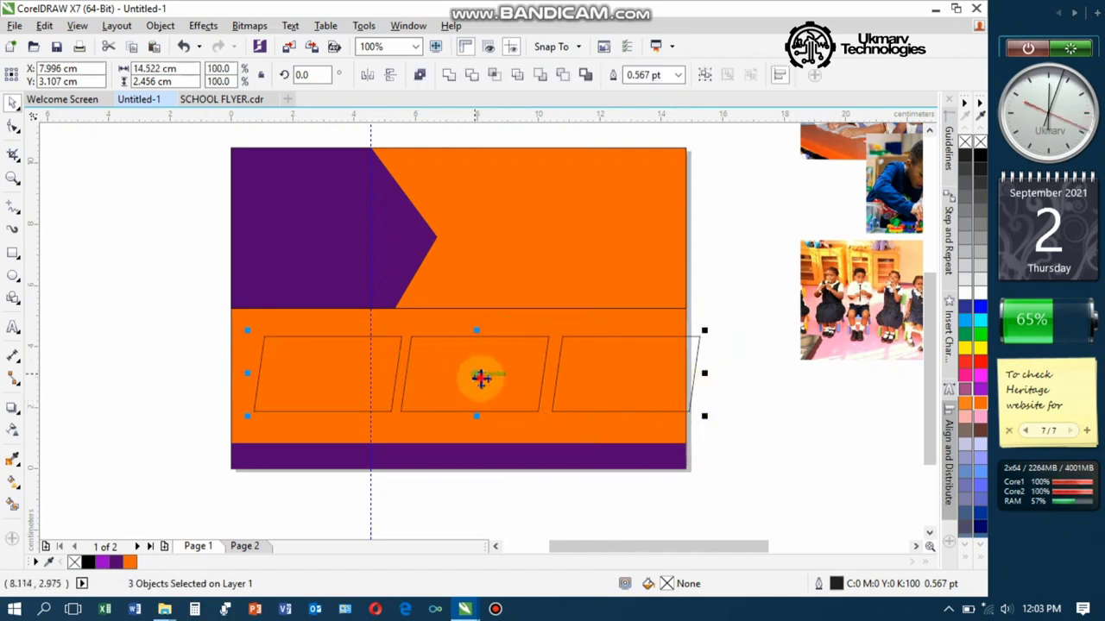
left_click_drag(481, 377, 466, 375)
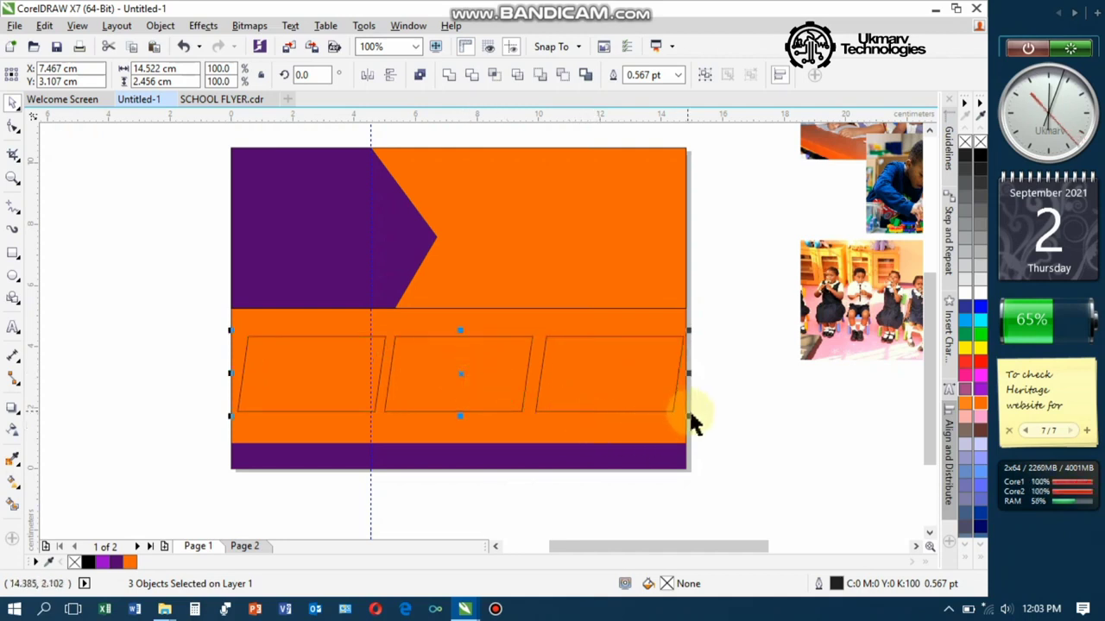
left_click_drag(683, 417, 678, 415)
left_click(792, 372)
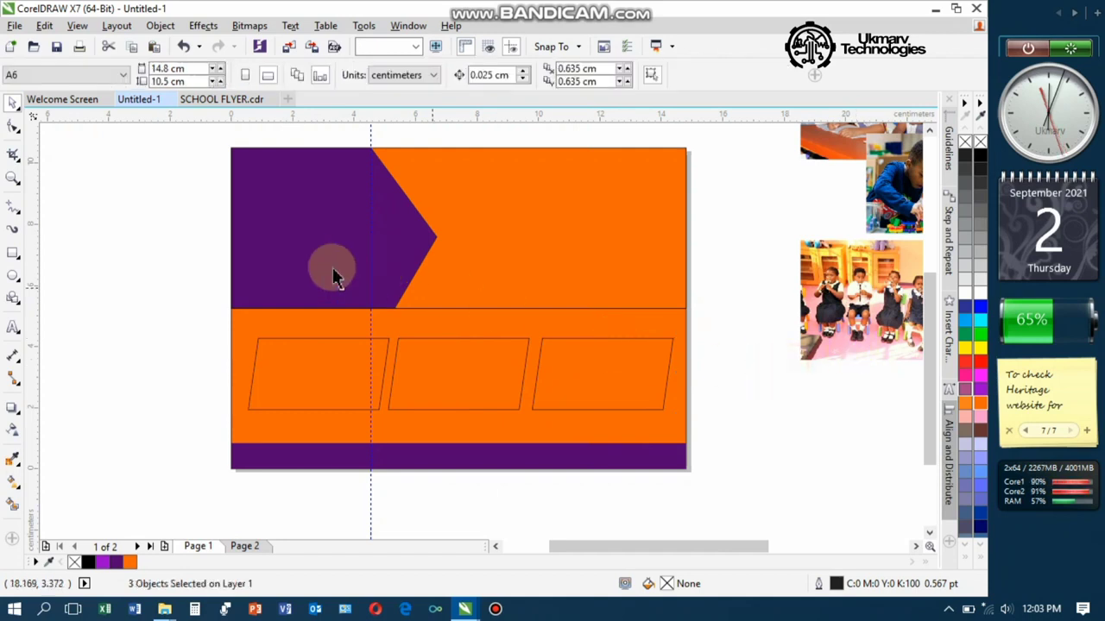
left_click(333, 273)
left_click_drag(169, 315, 667, 436)
left_click_drag(459, 375, 452, 383)
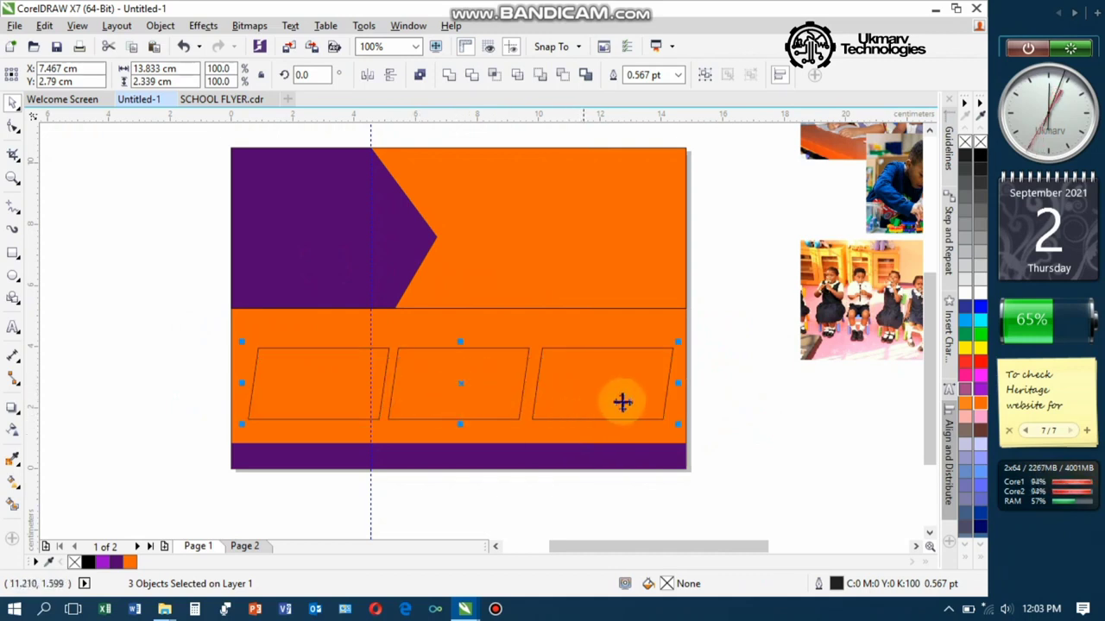
- Give the three parallelograms a white 4.0 pt outline
left_click(678, 76)
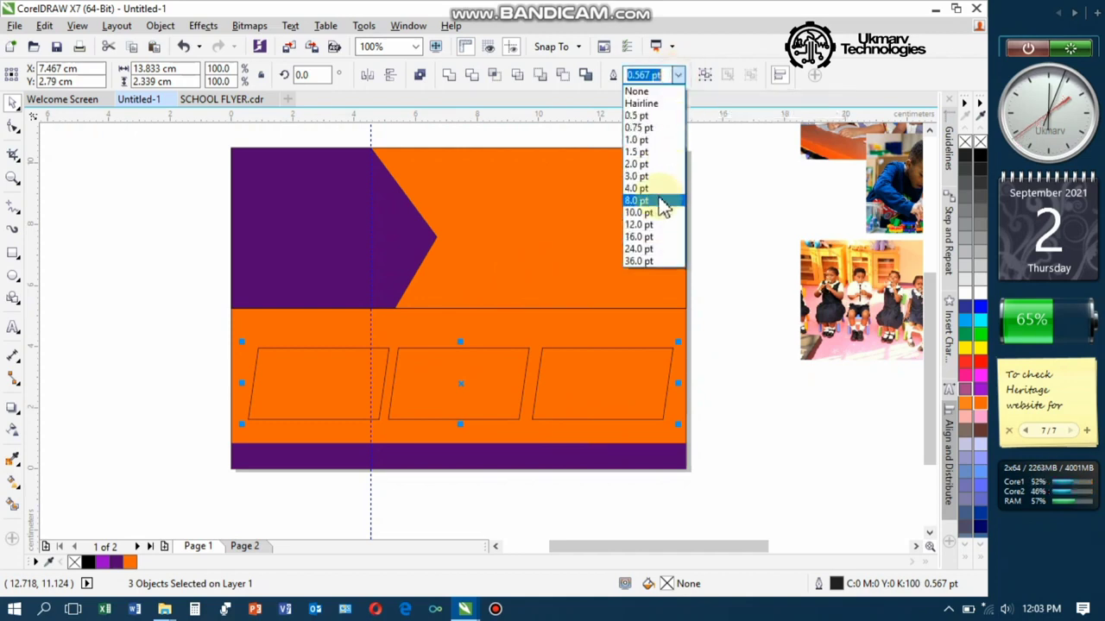
left_click(639, 188)
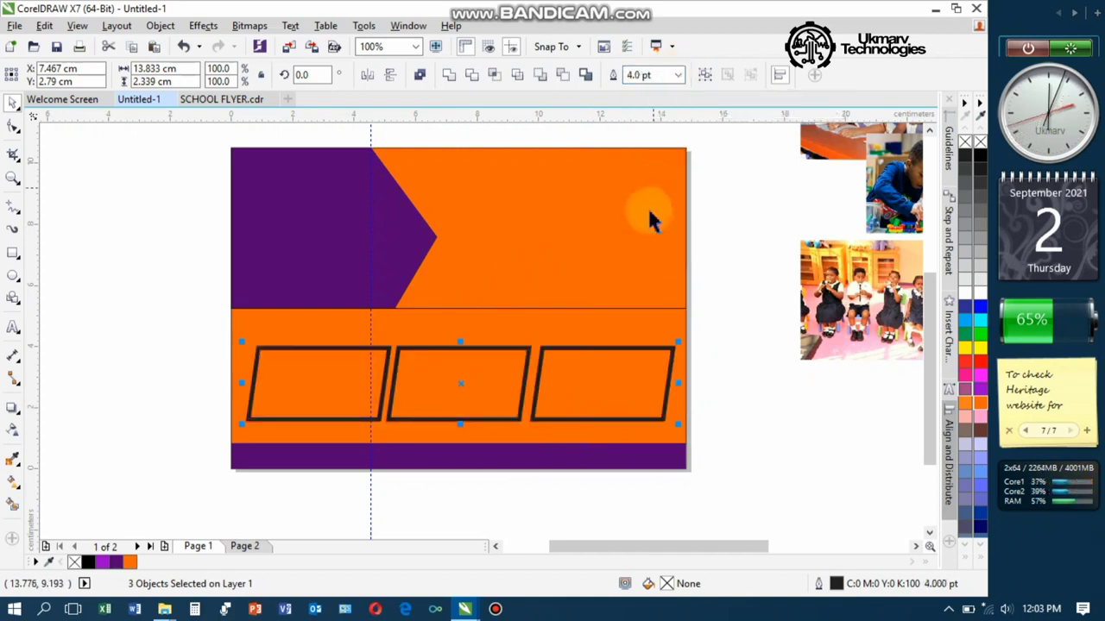
right_click(980, 295)
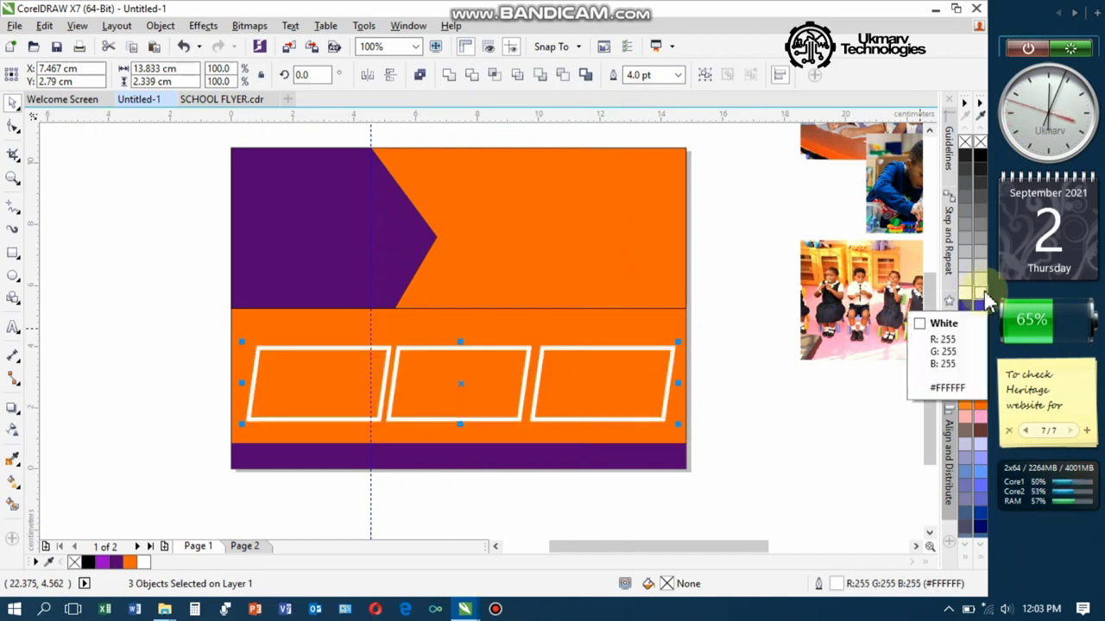
left_click(312, 268)
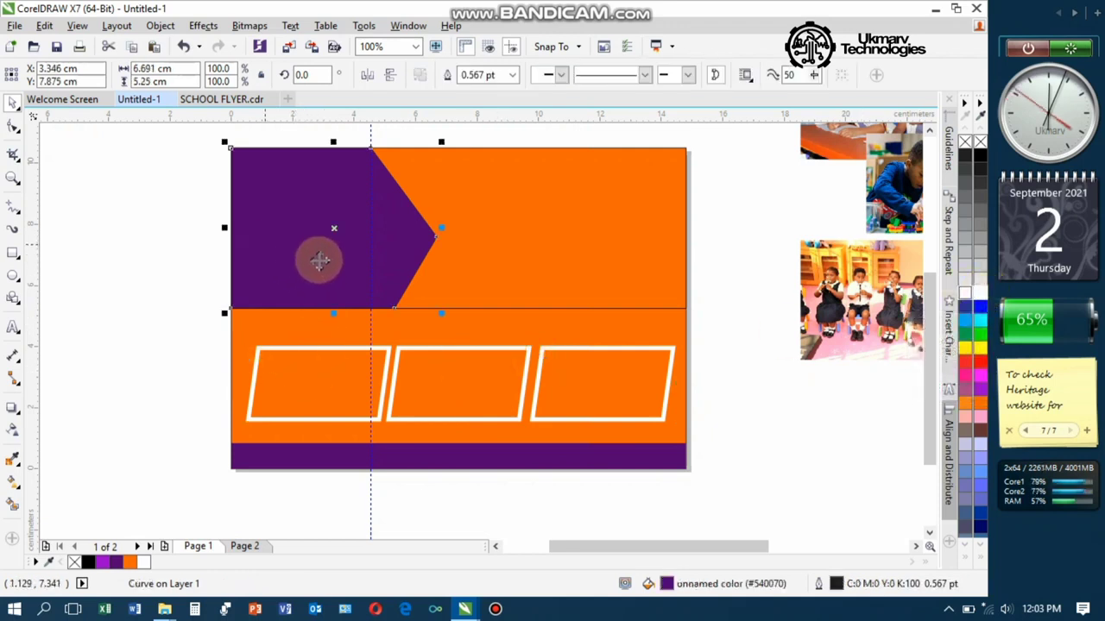
left_click(280, 384)
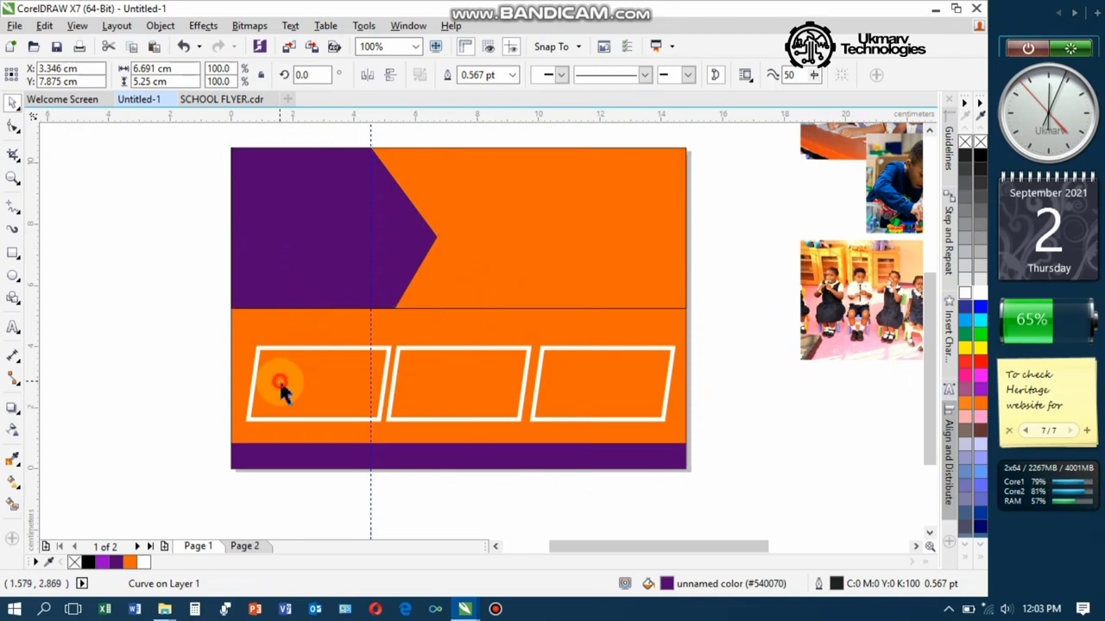
left_click(495, 263)
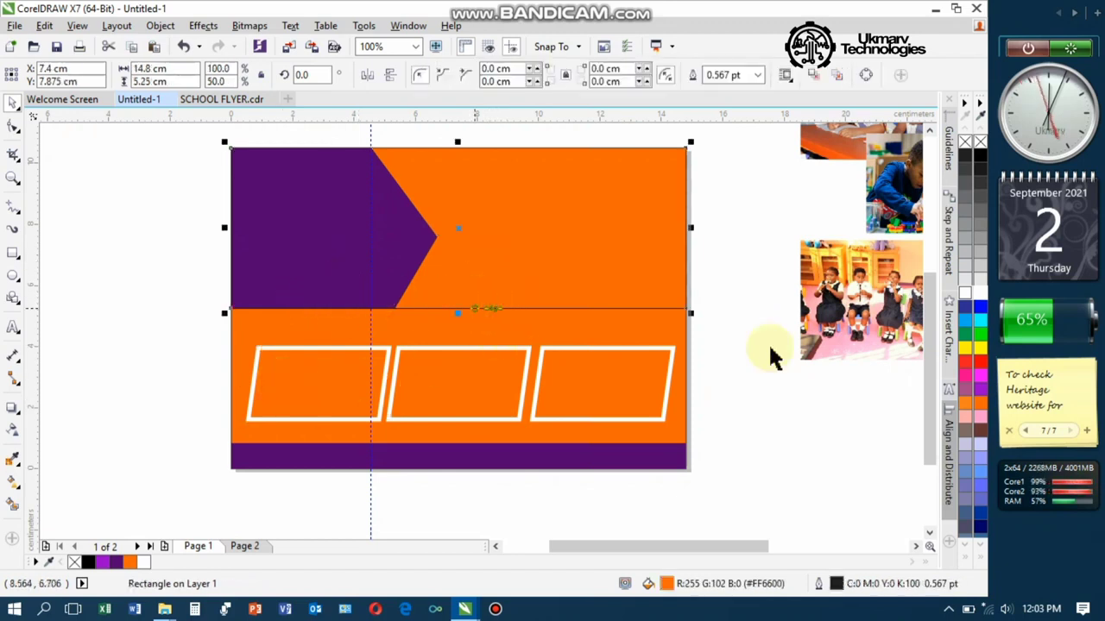
left_click(749, 276)
- Give the purple arrow shape a white outline 10.0 pt wide
left_click(308, 264)
left_click(325, 245)
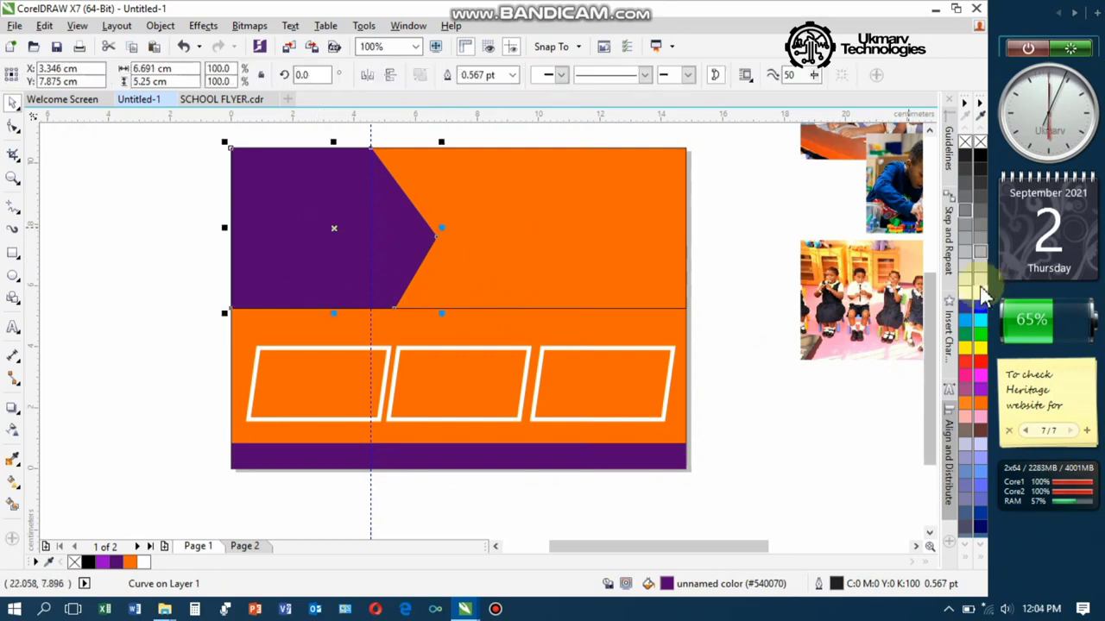
right_click(966, 285)
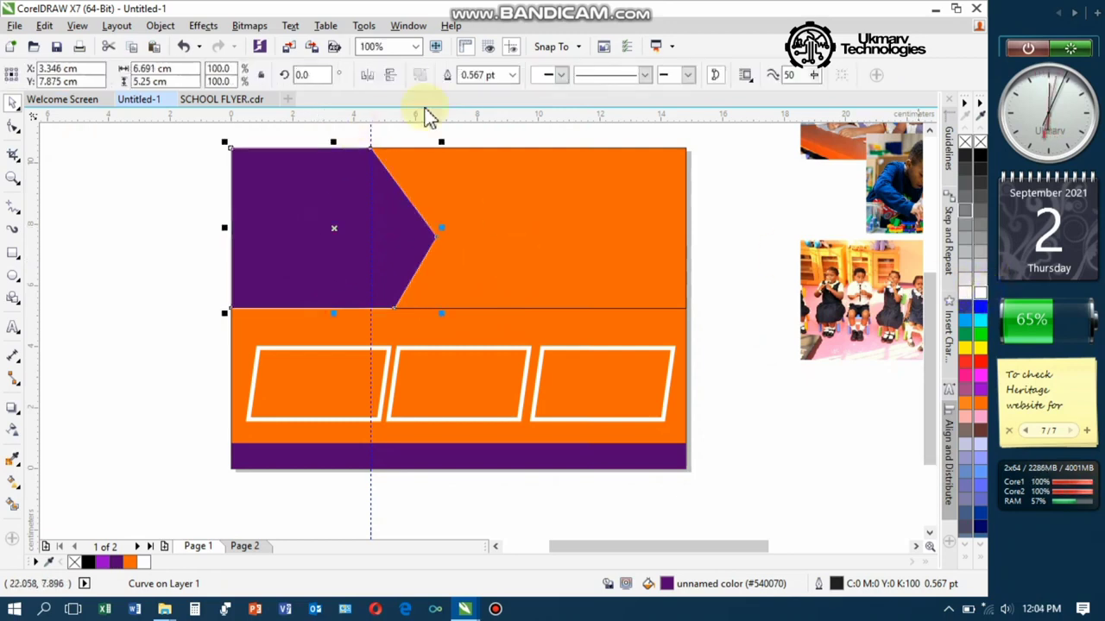
left_click(512, 76)
left_click(480, 214)
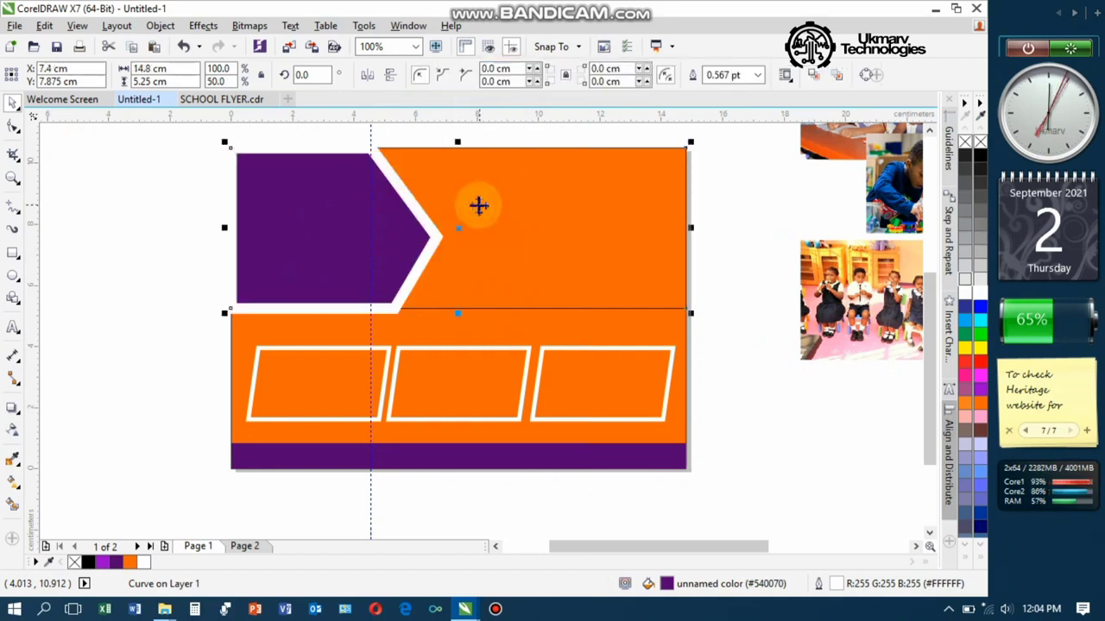
- Set the purple arrow shape's outline width to 4.0 pt and select the orange rectangle behind it
left_click(478, 205)
left_click(330, 252)
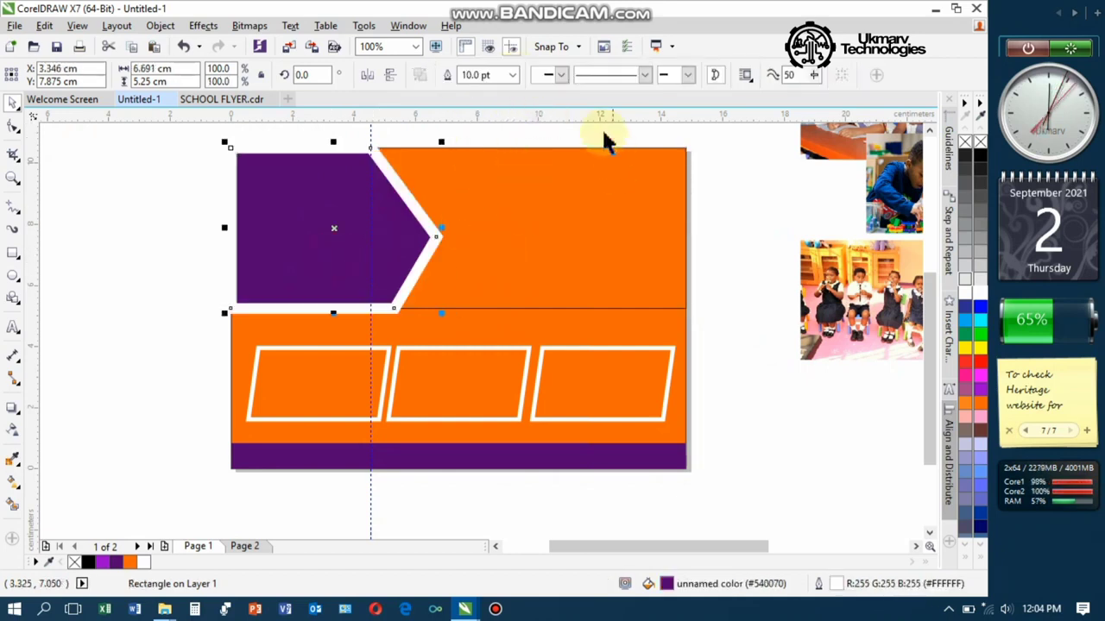
left_click(511, 76)
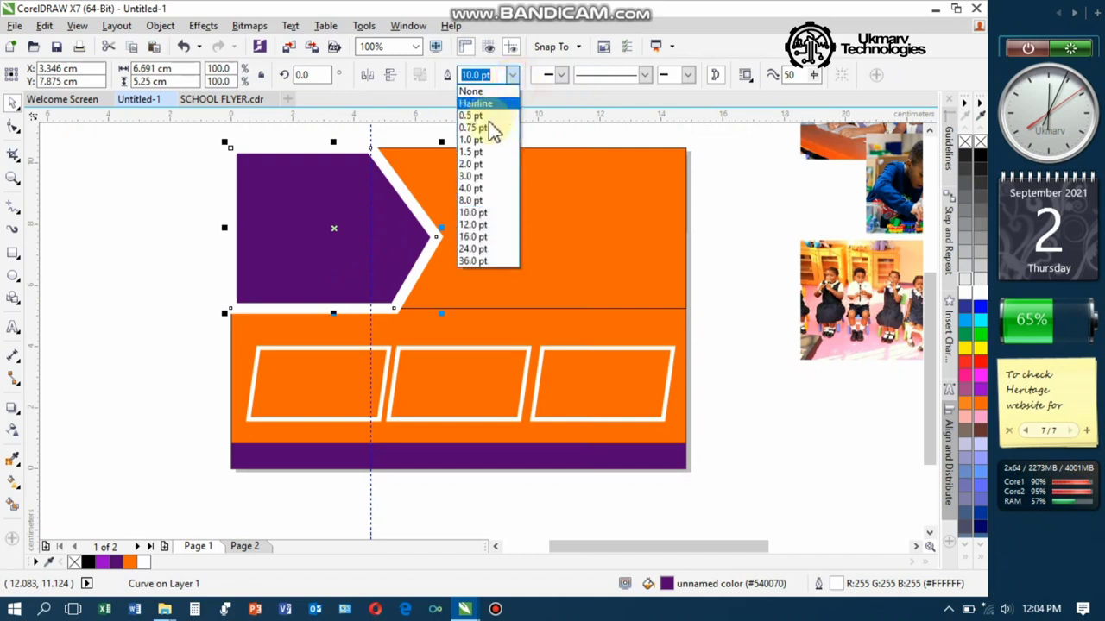
left_click(477, 185)
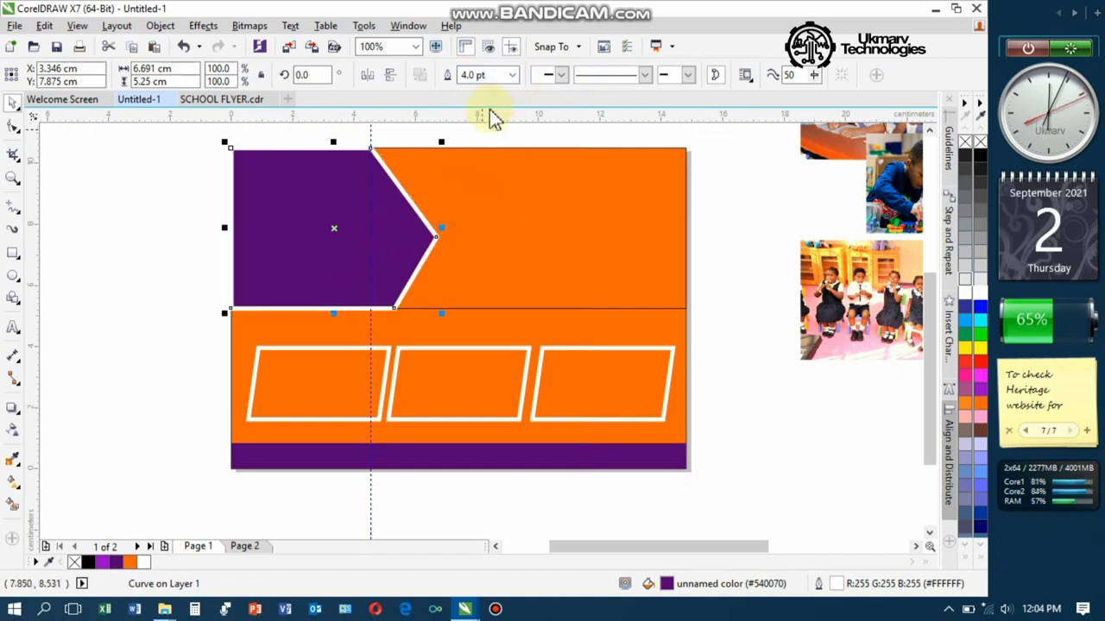
left_click(169, 294)
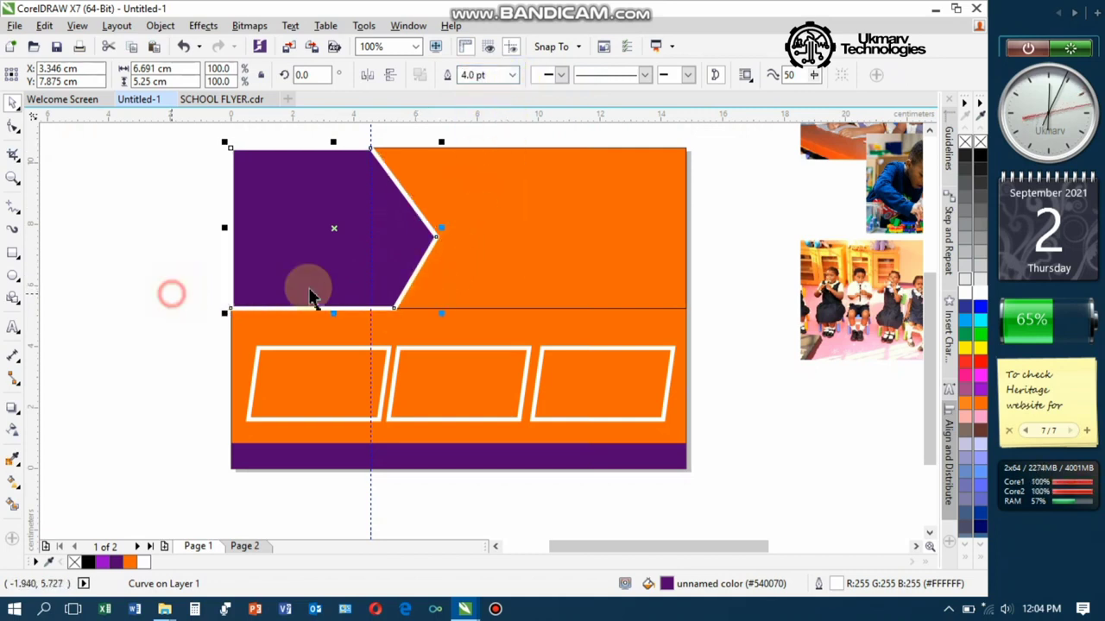
left_click(565, 274)
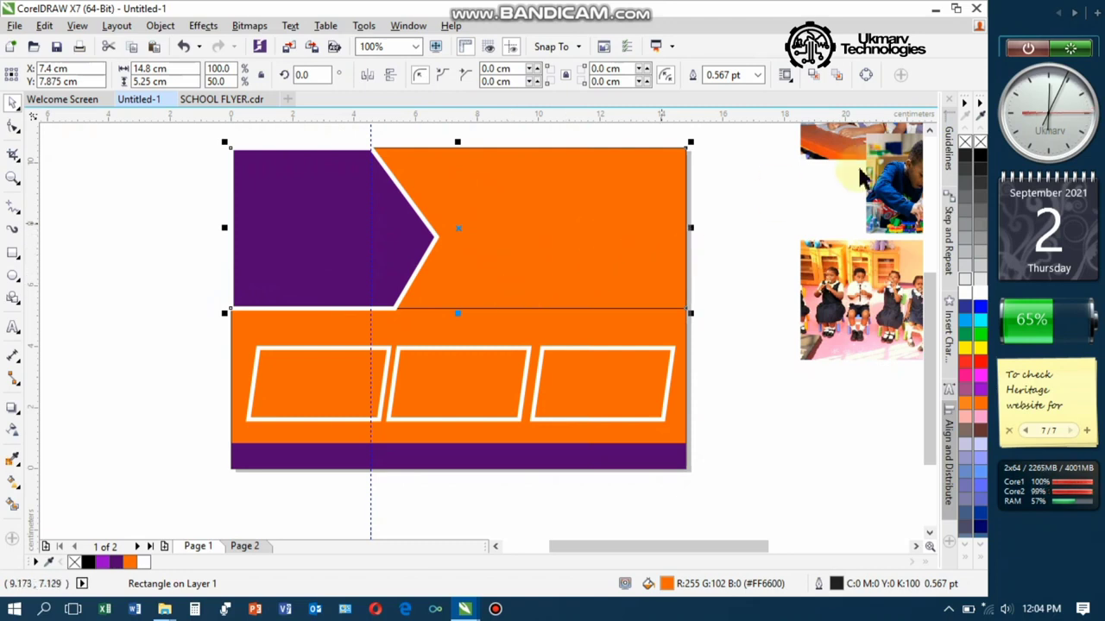